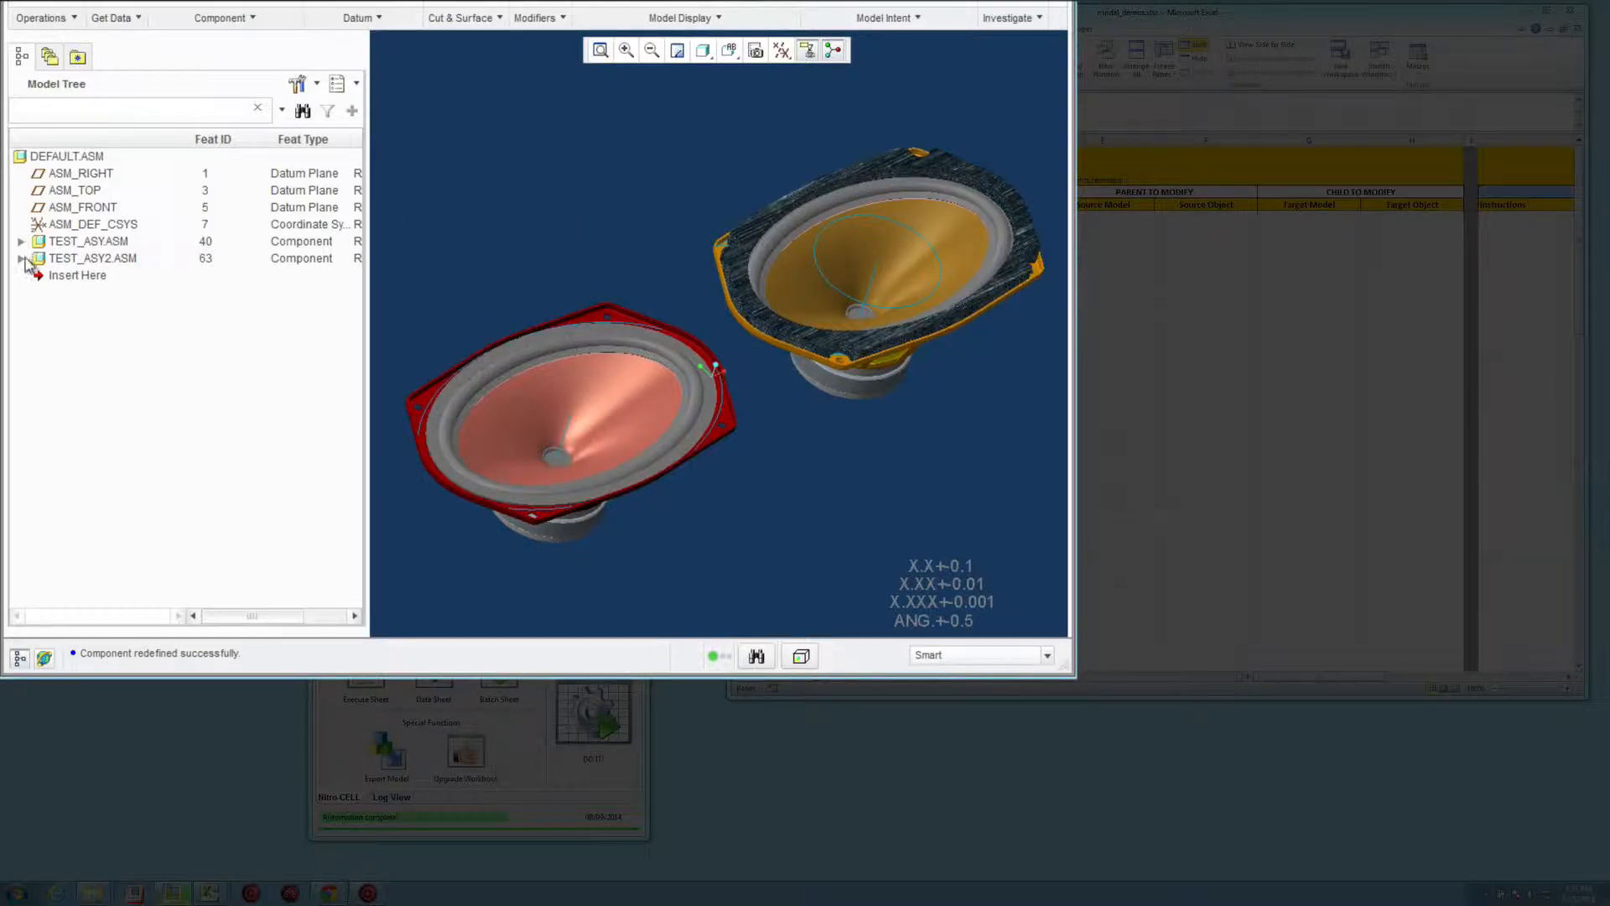
# Step: Inspect TEST_ASY.ASM and TEST_ASY2.ASM in the Model Tree to identify BASKET.PRT and BASKET2.PRT
pyautogui.click(20, 259)
pyautogui.click(20, 240)
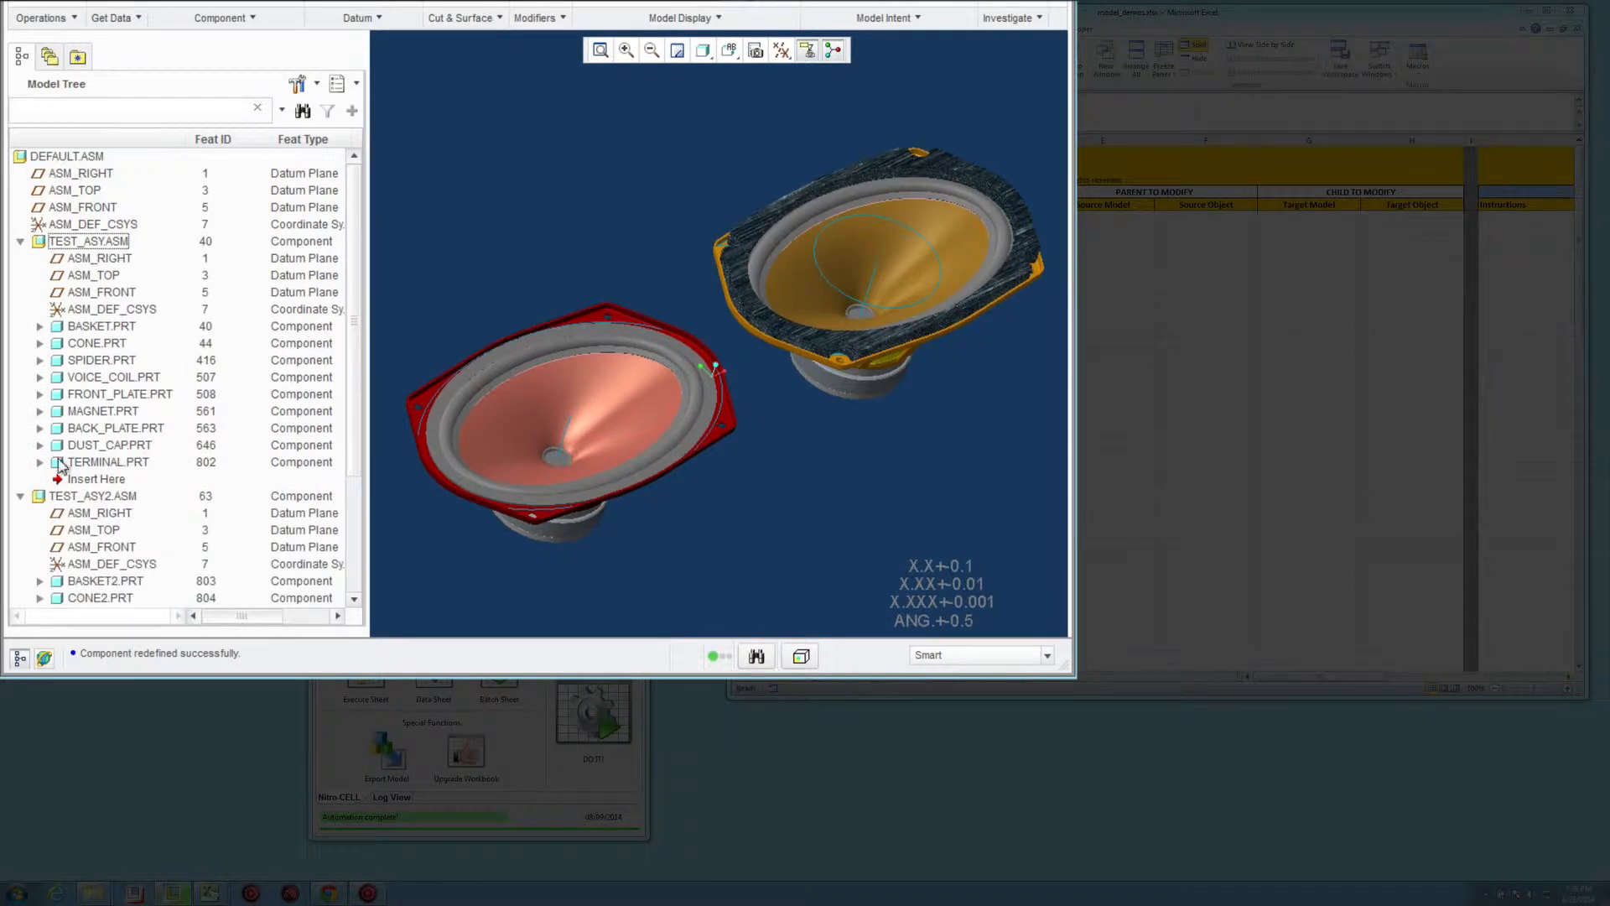
pyautogui.moveTo(355, 383); pyautogui.dragTo(350, 458)
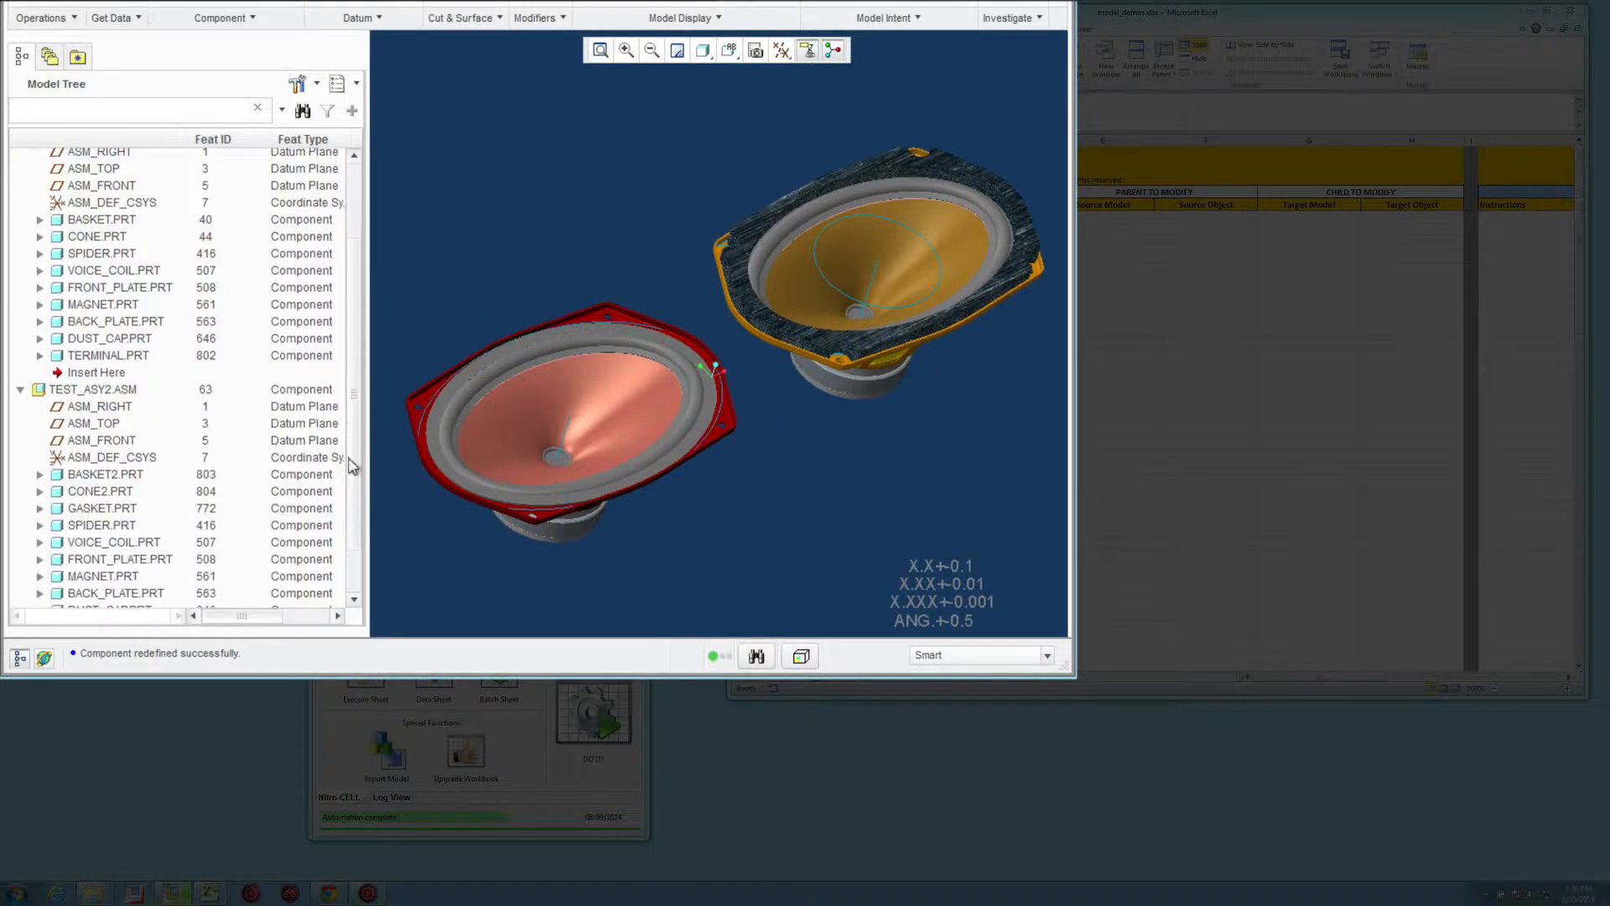
pyautogui.click(76, 478)
pyautogui.scroll(2, 362, 415)
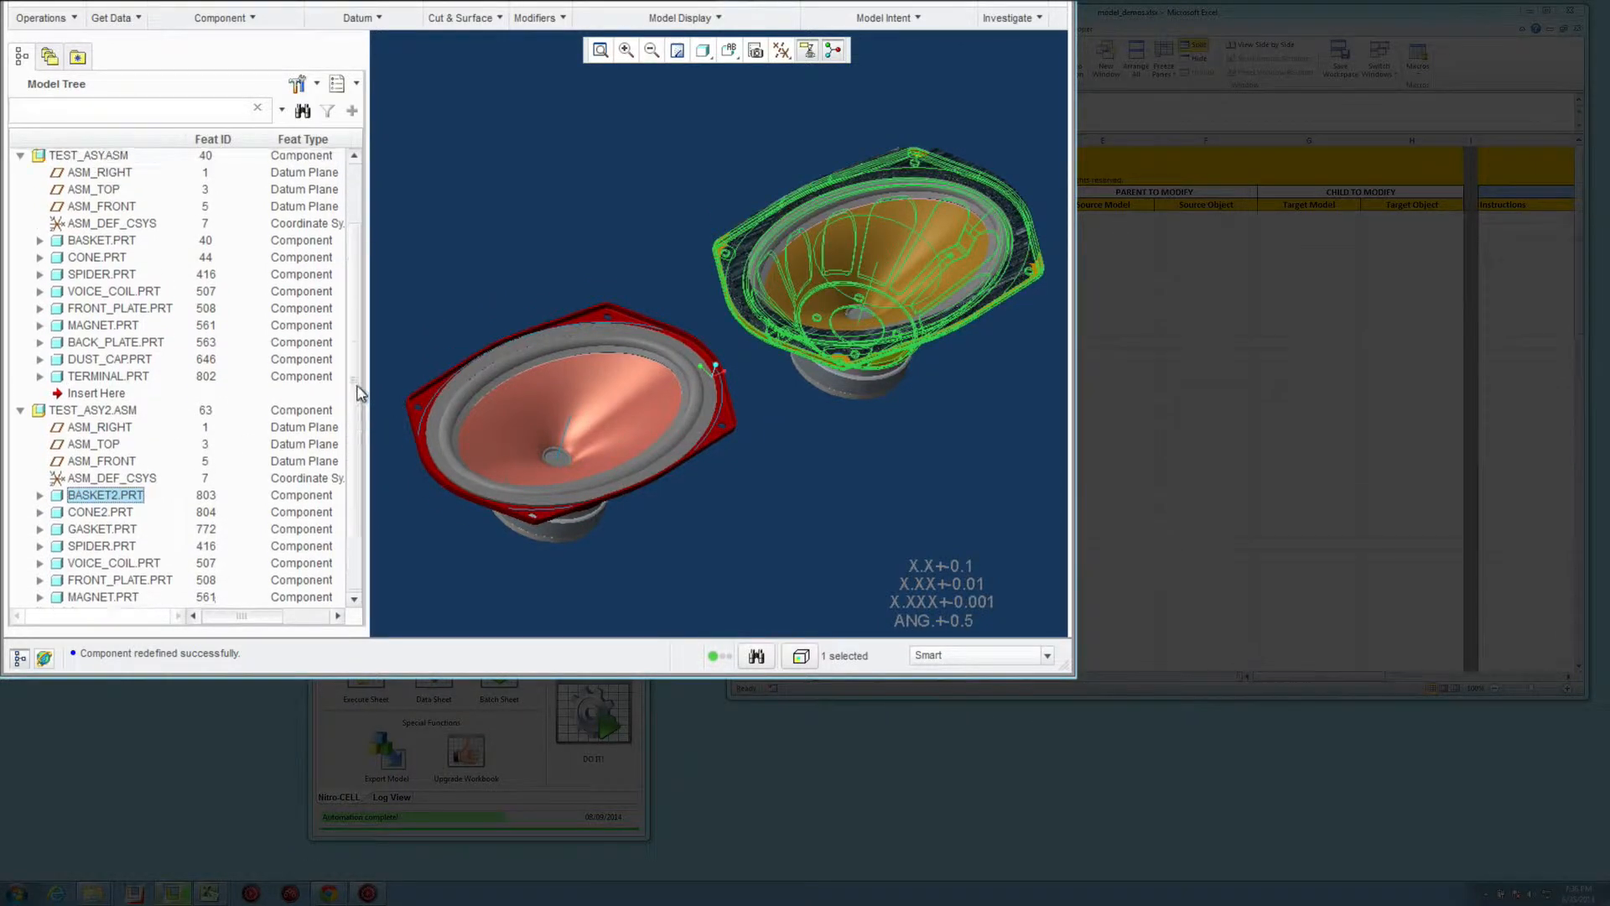
pyautogui.click(112, 261)
pyautogui.scroll(3, 363, 270)
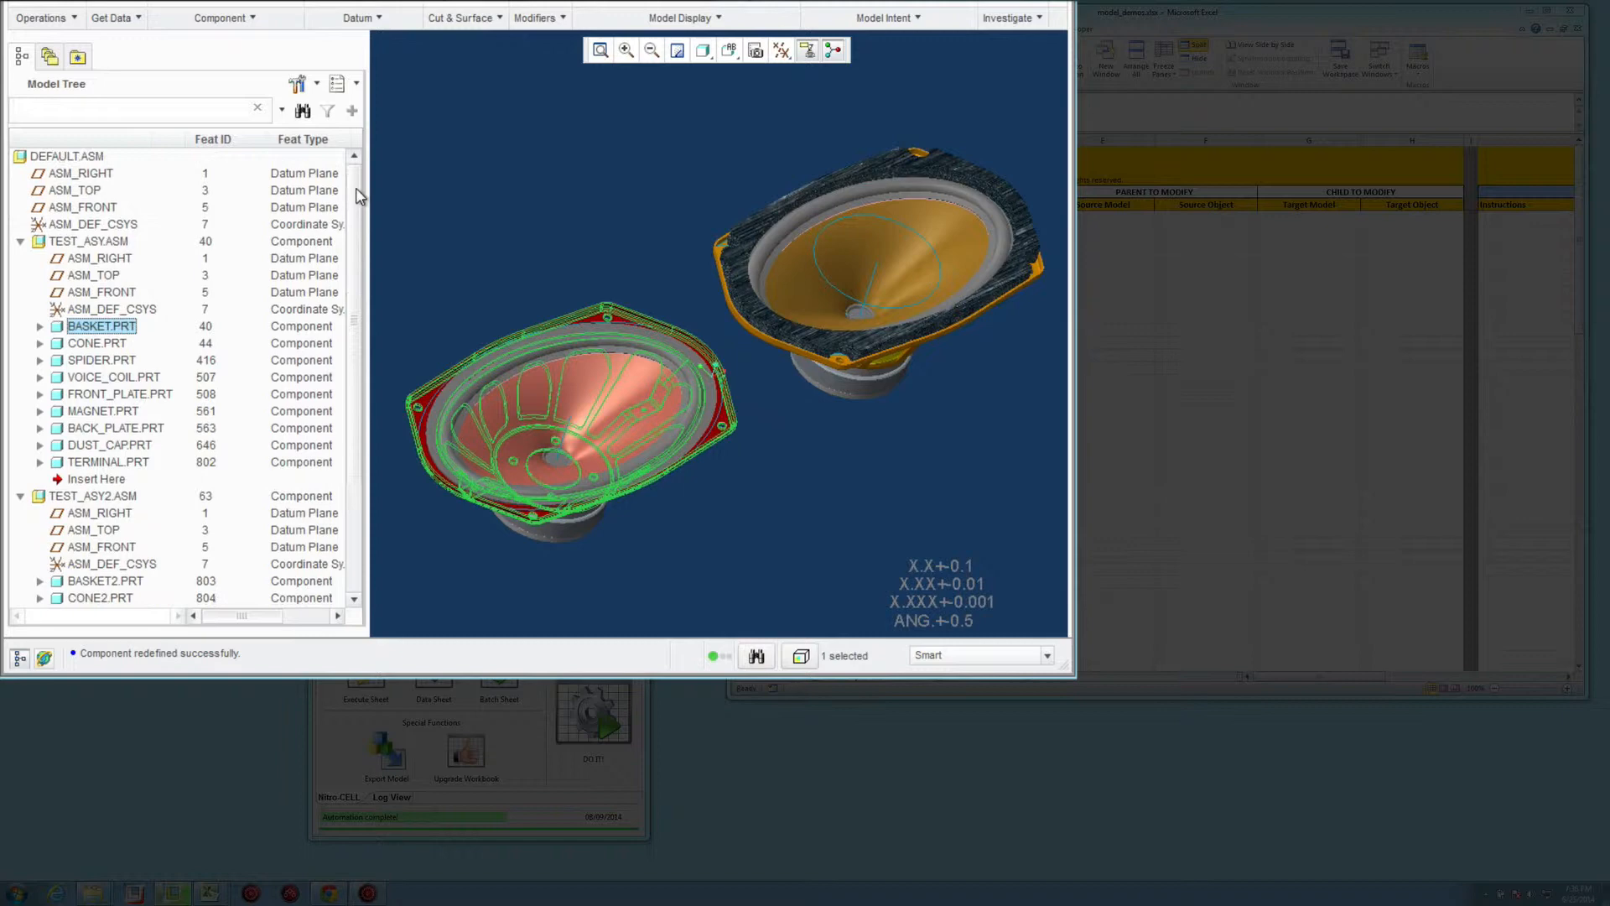
pyautogui.click(20, 240)
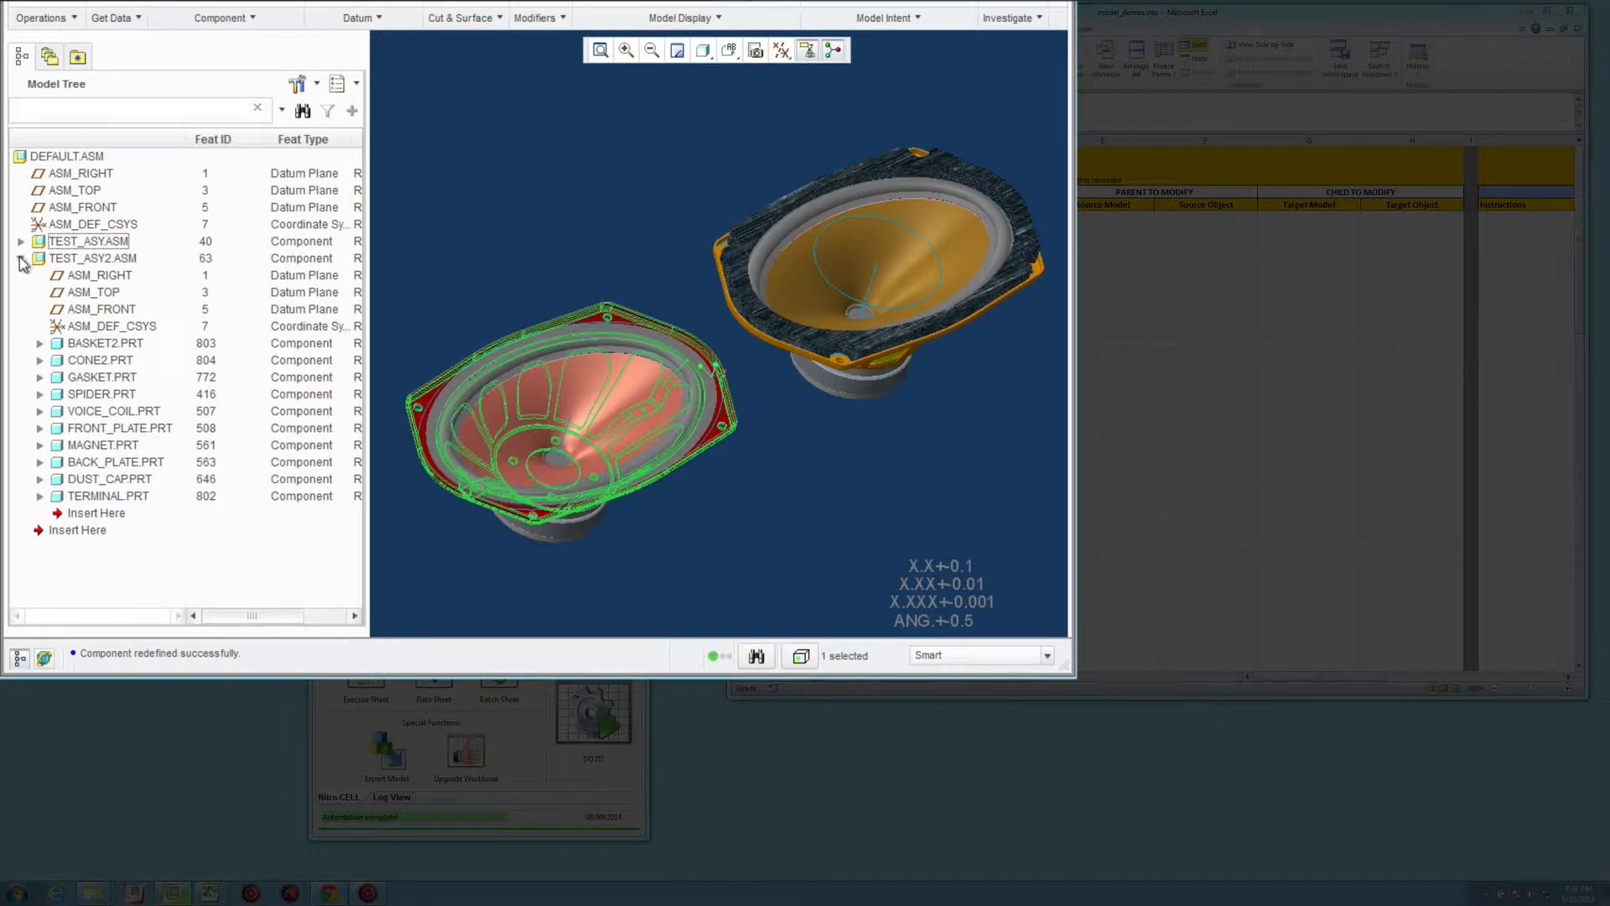
pyautogui.click(20, 258)
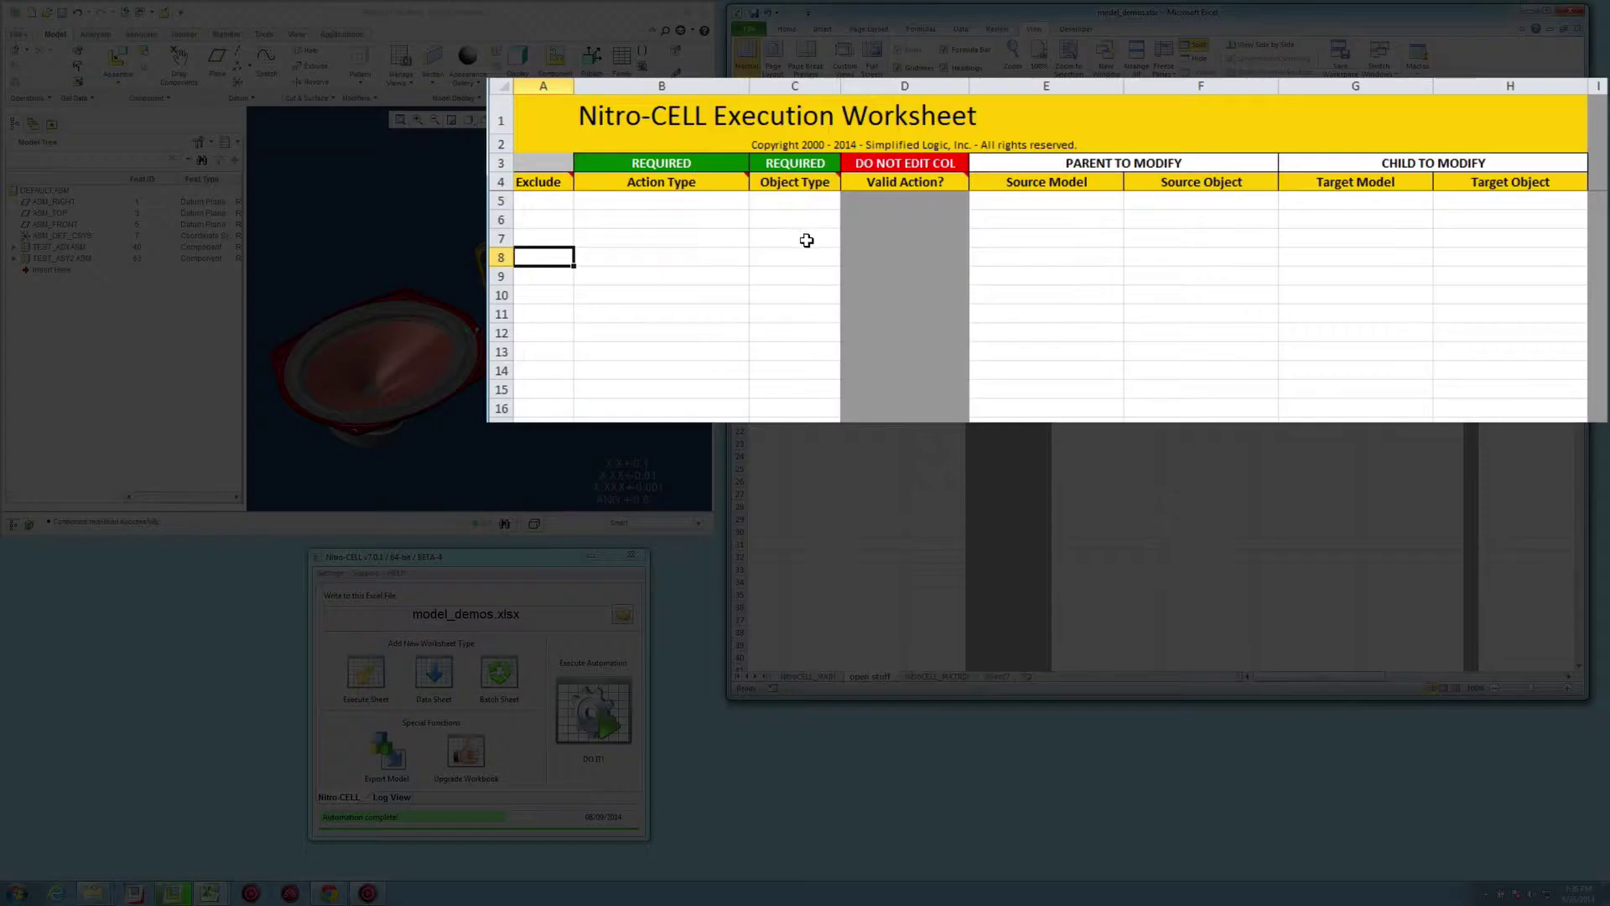
# Step: Set row 7's object type to Model and its action to ASSEMBLE_ALL_ROOT
pyautogui.click(811, 241)
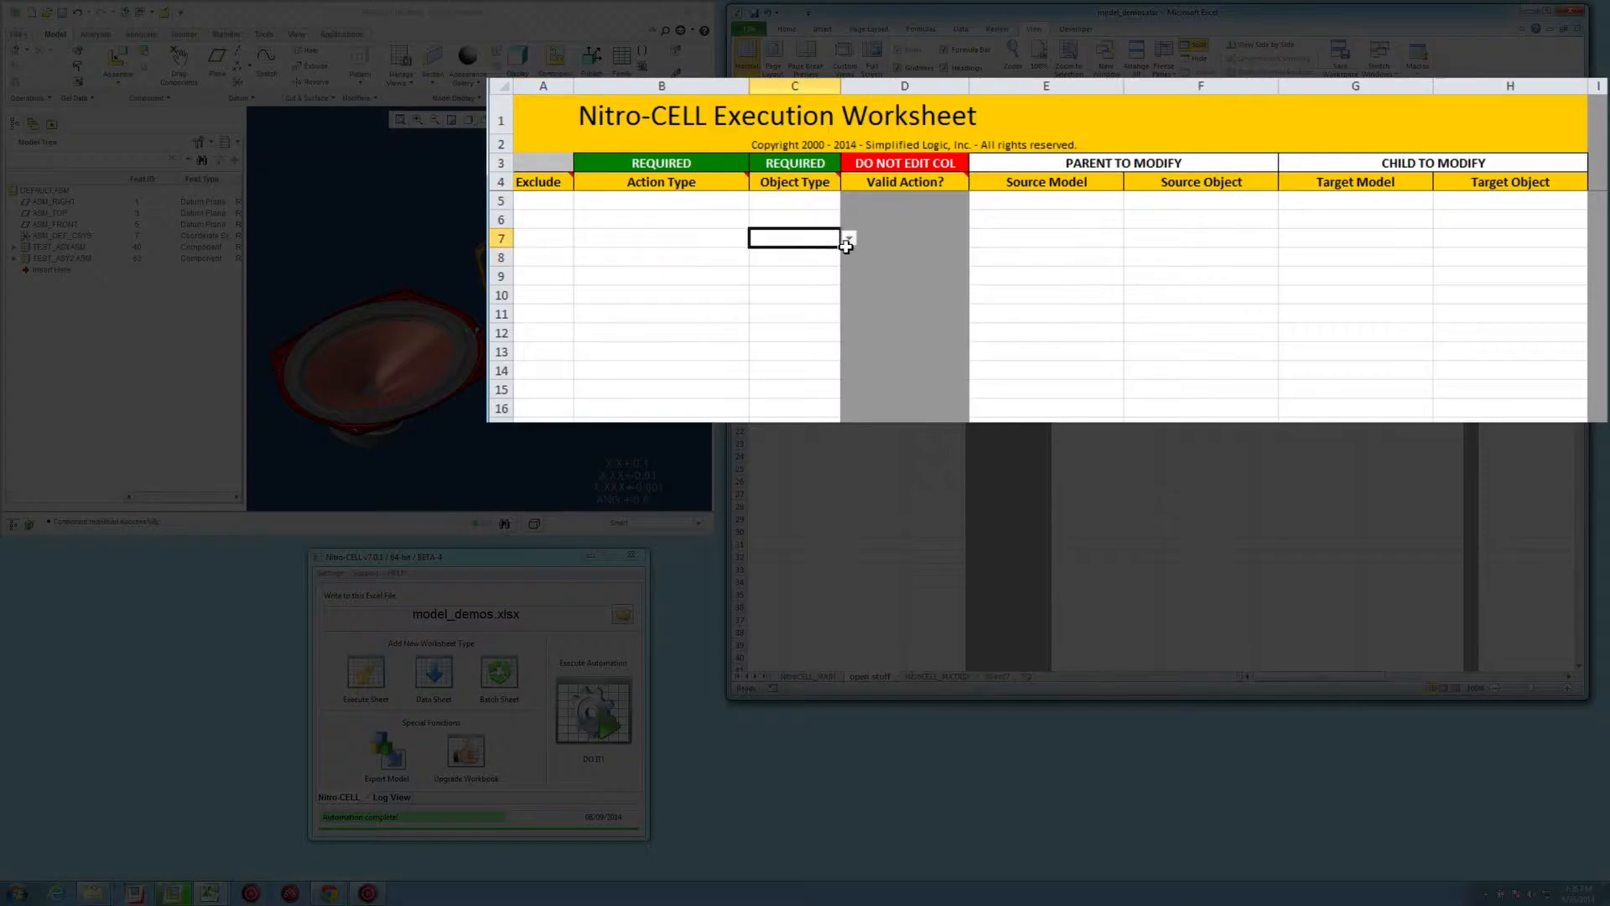
pyautogui.click(776, 254)
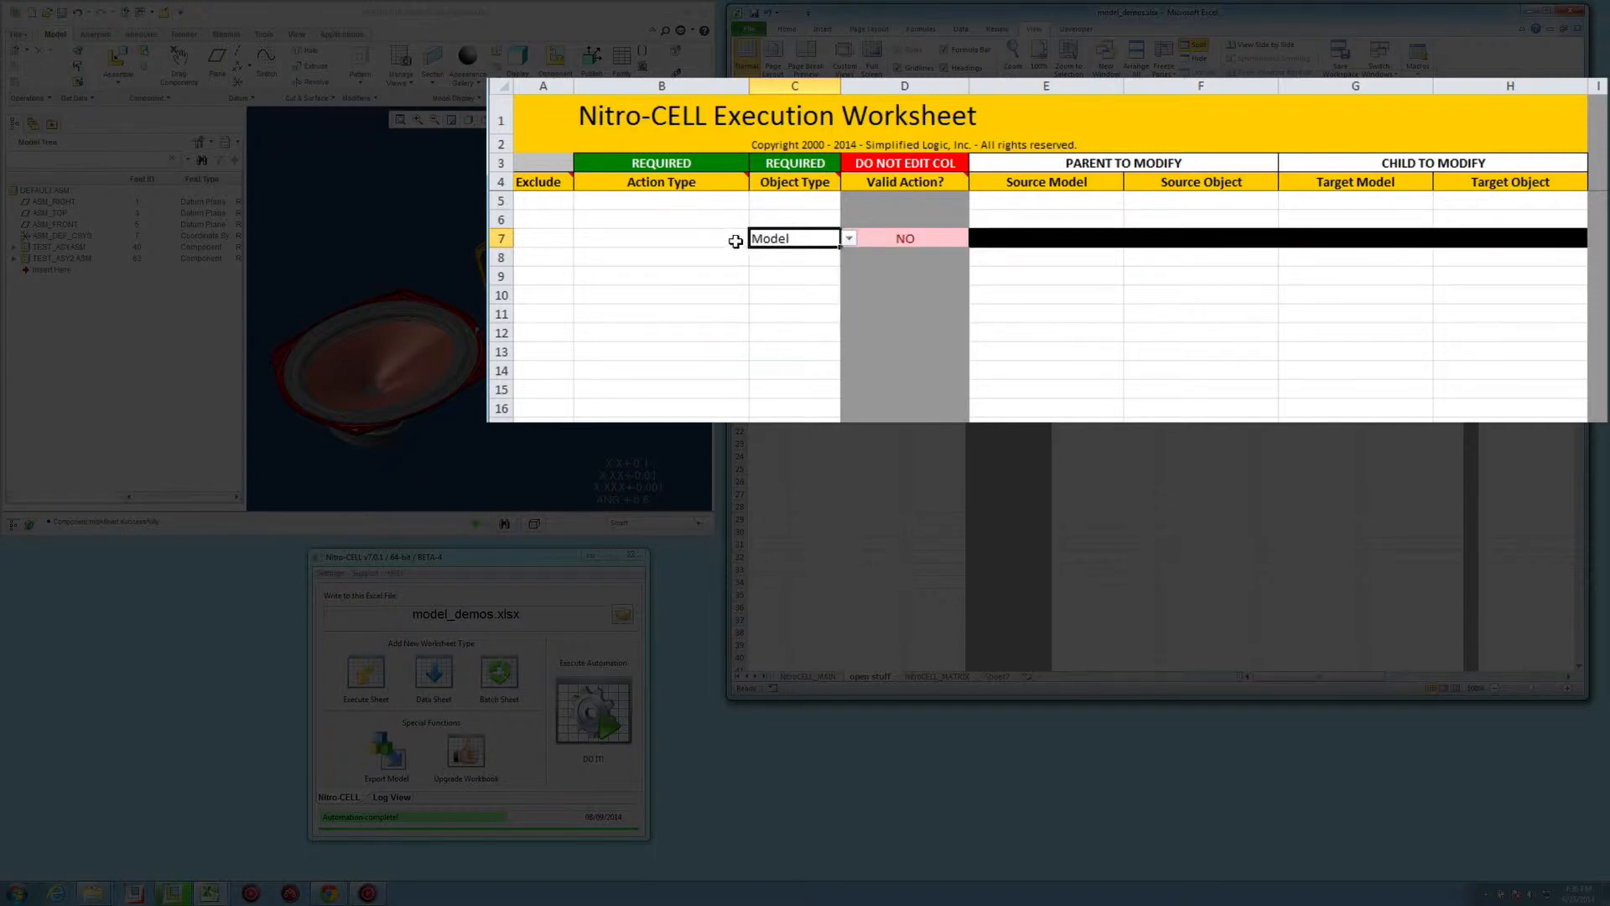
pyautogui.click(744, 241)
pyautogui.click(680, 278)
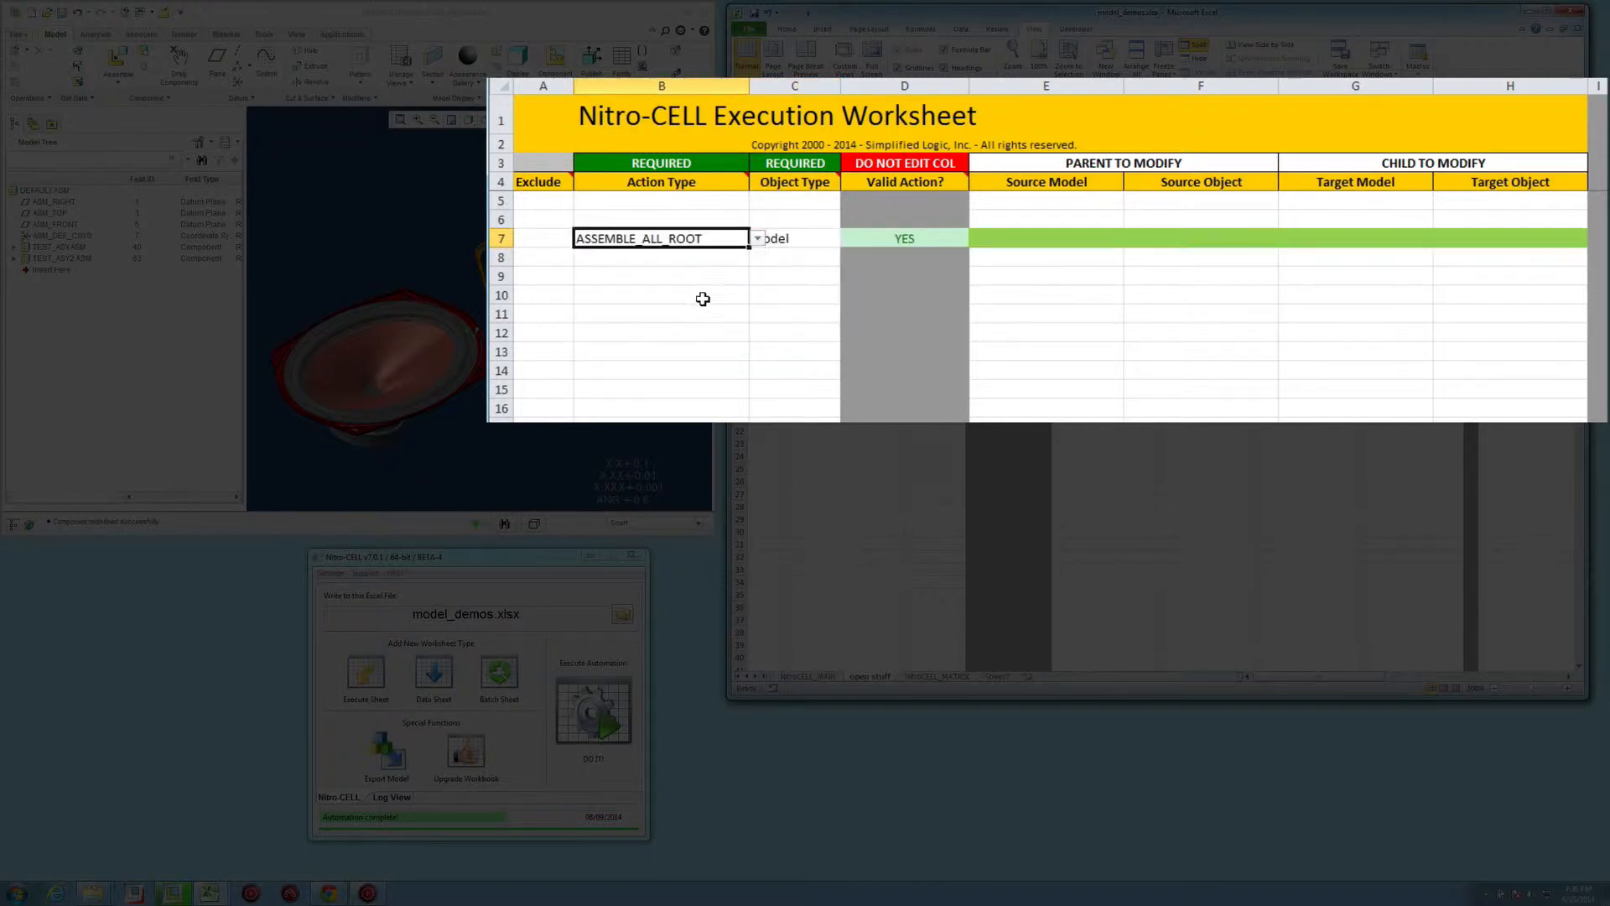
# Step: Enter screw.prt, screw, basket*.prt and screw_1 in cells E7 through H7
pyautogui.click(1041, 243)
pyautogui.write('screw')
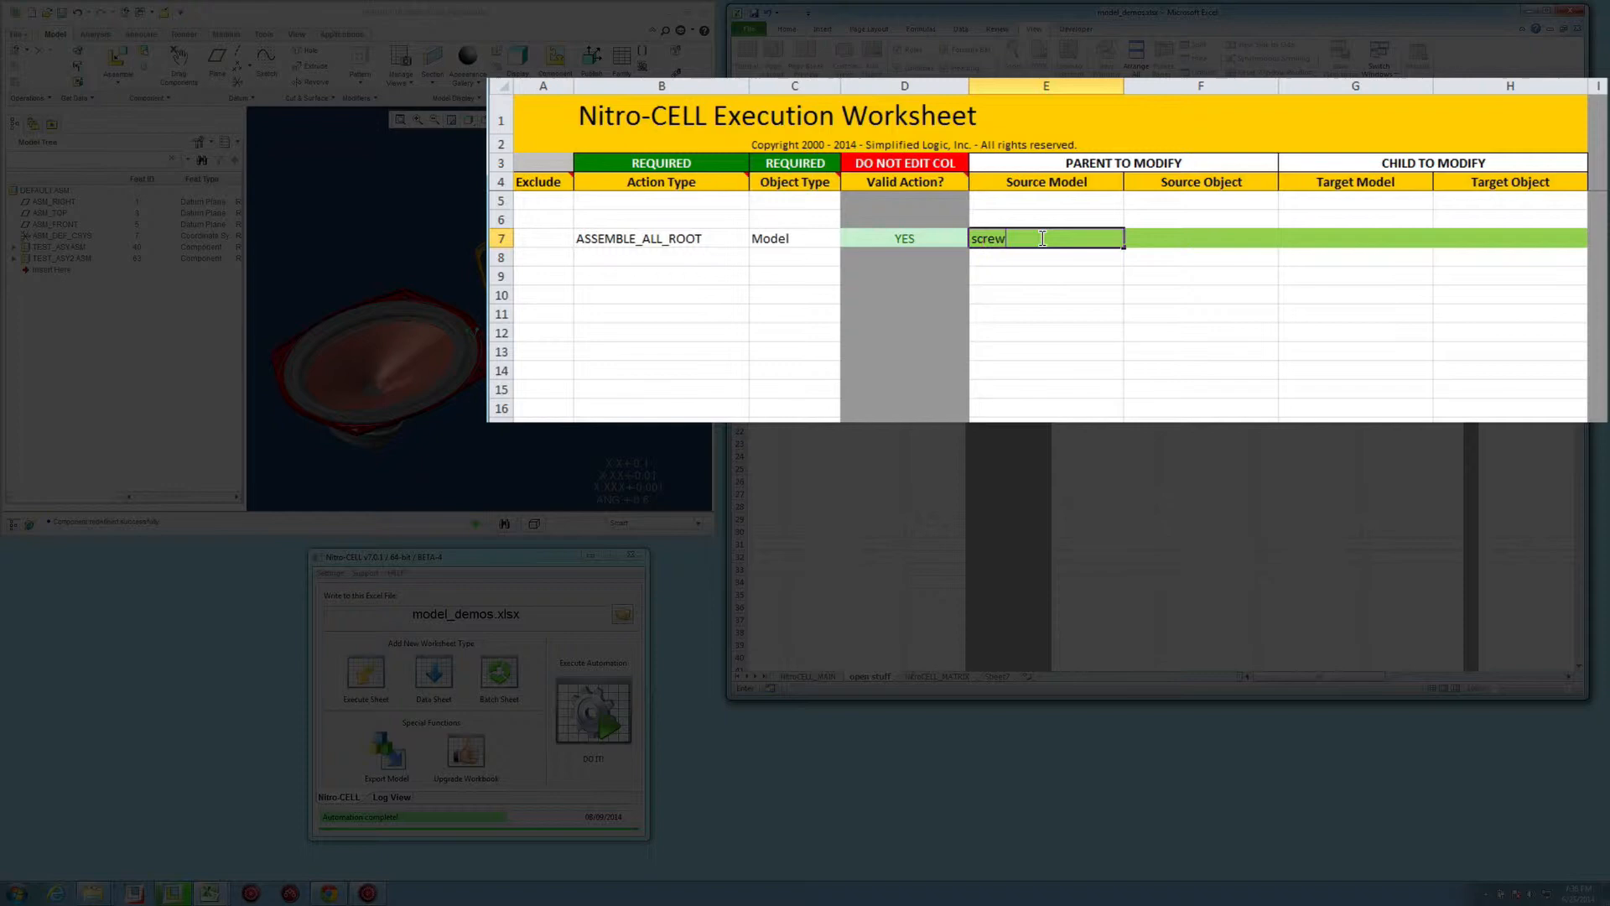
pyautogui.write('.prt')
pyautogui.press('Return')
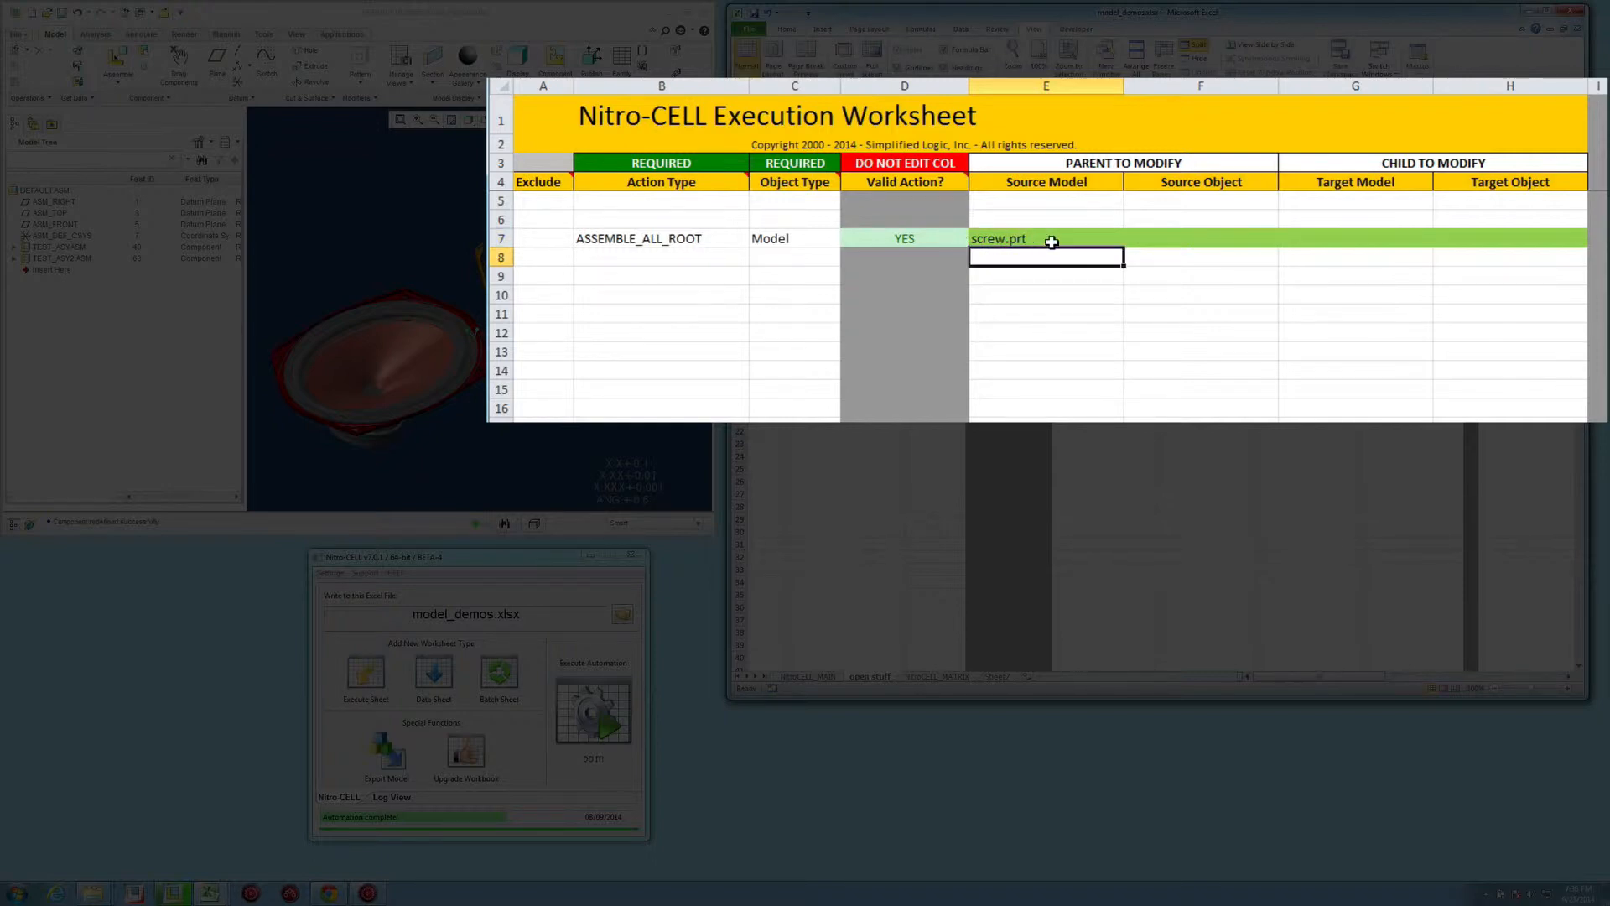
pyautogui.click(1156, 236)
pyautogui.write('screw')
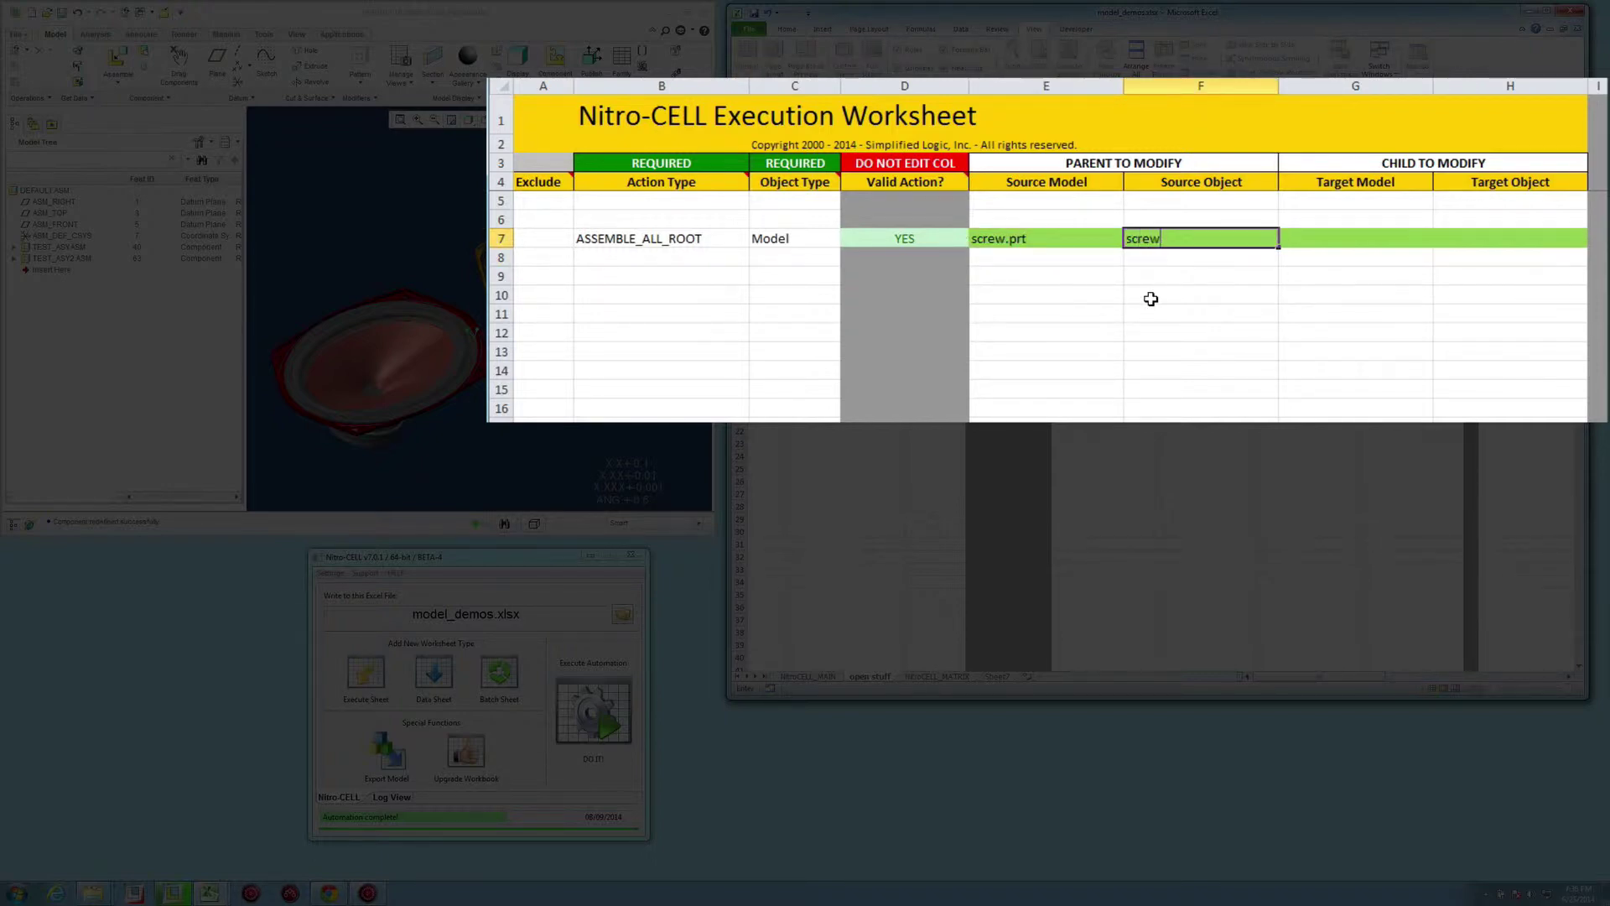
pyautogui.press('Return')
pyautogui.click(1298, 239)
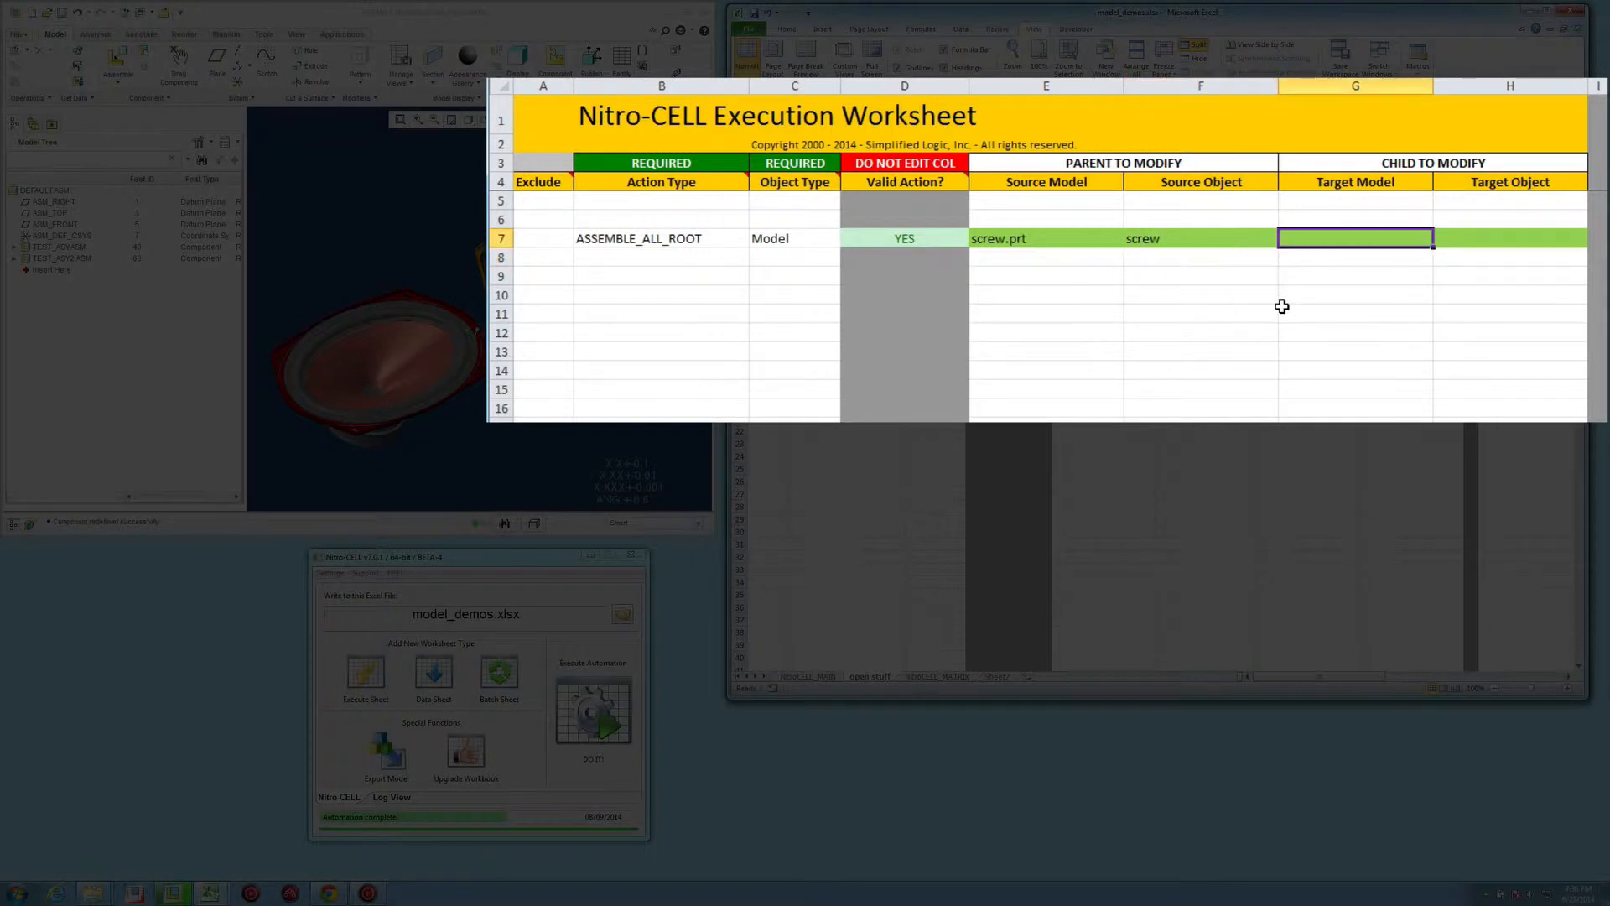
pyautogui.write('basket*.prt')
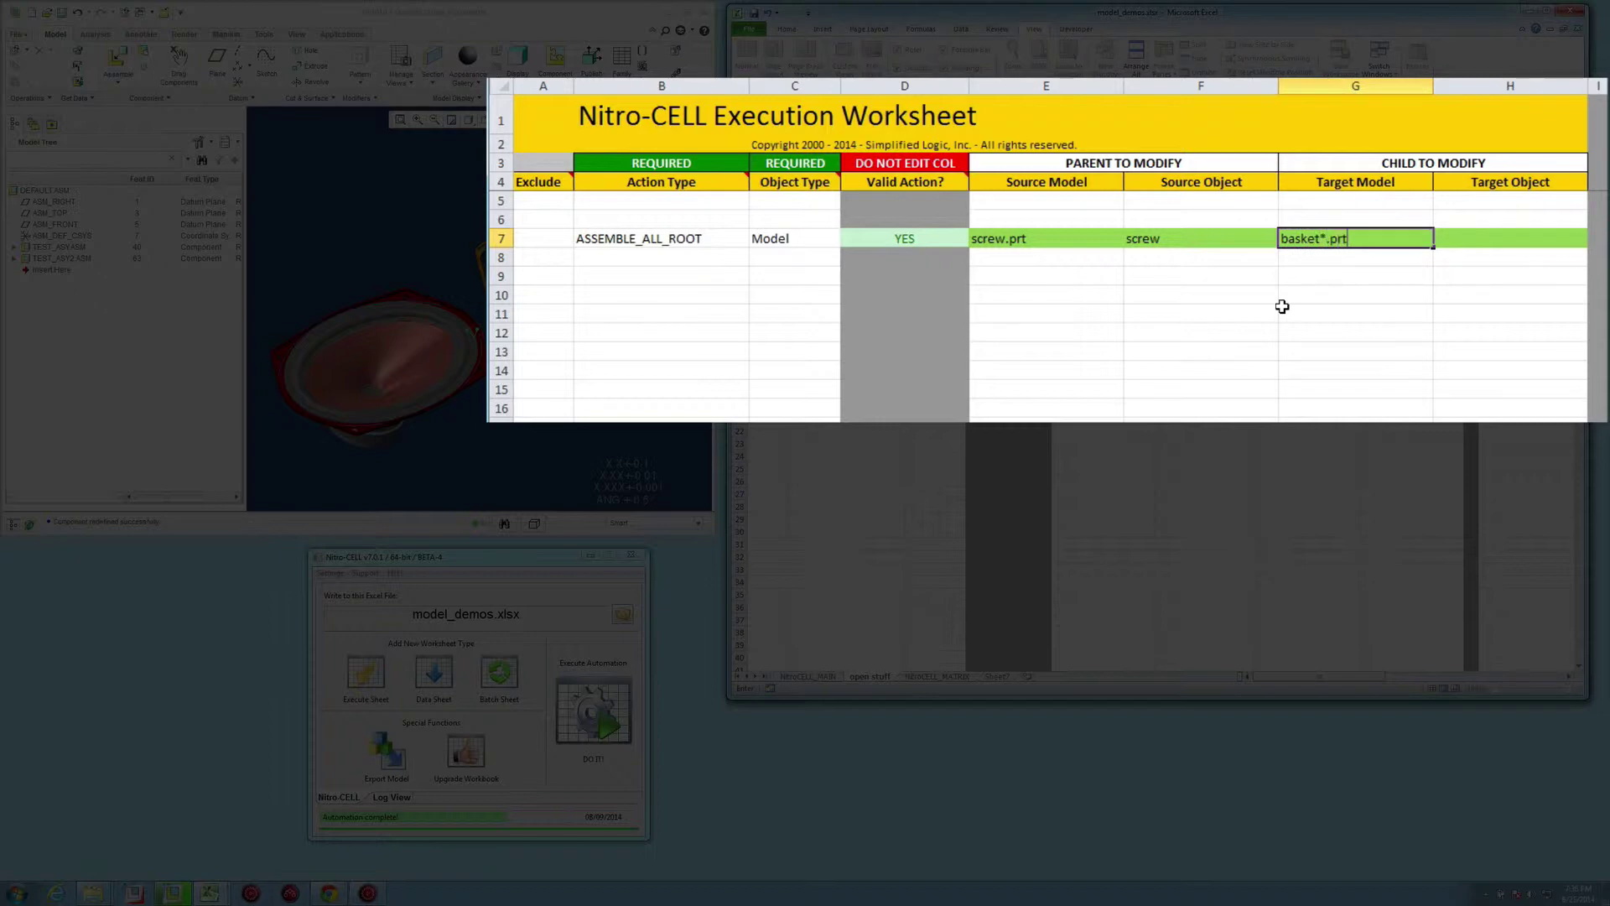
pyautogui.press('Return')
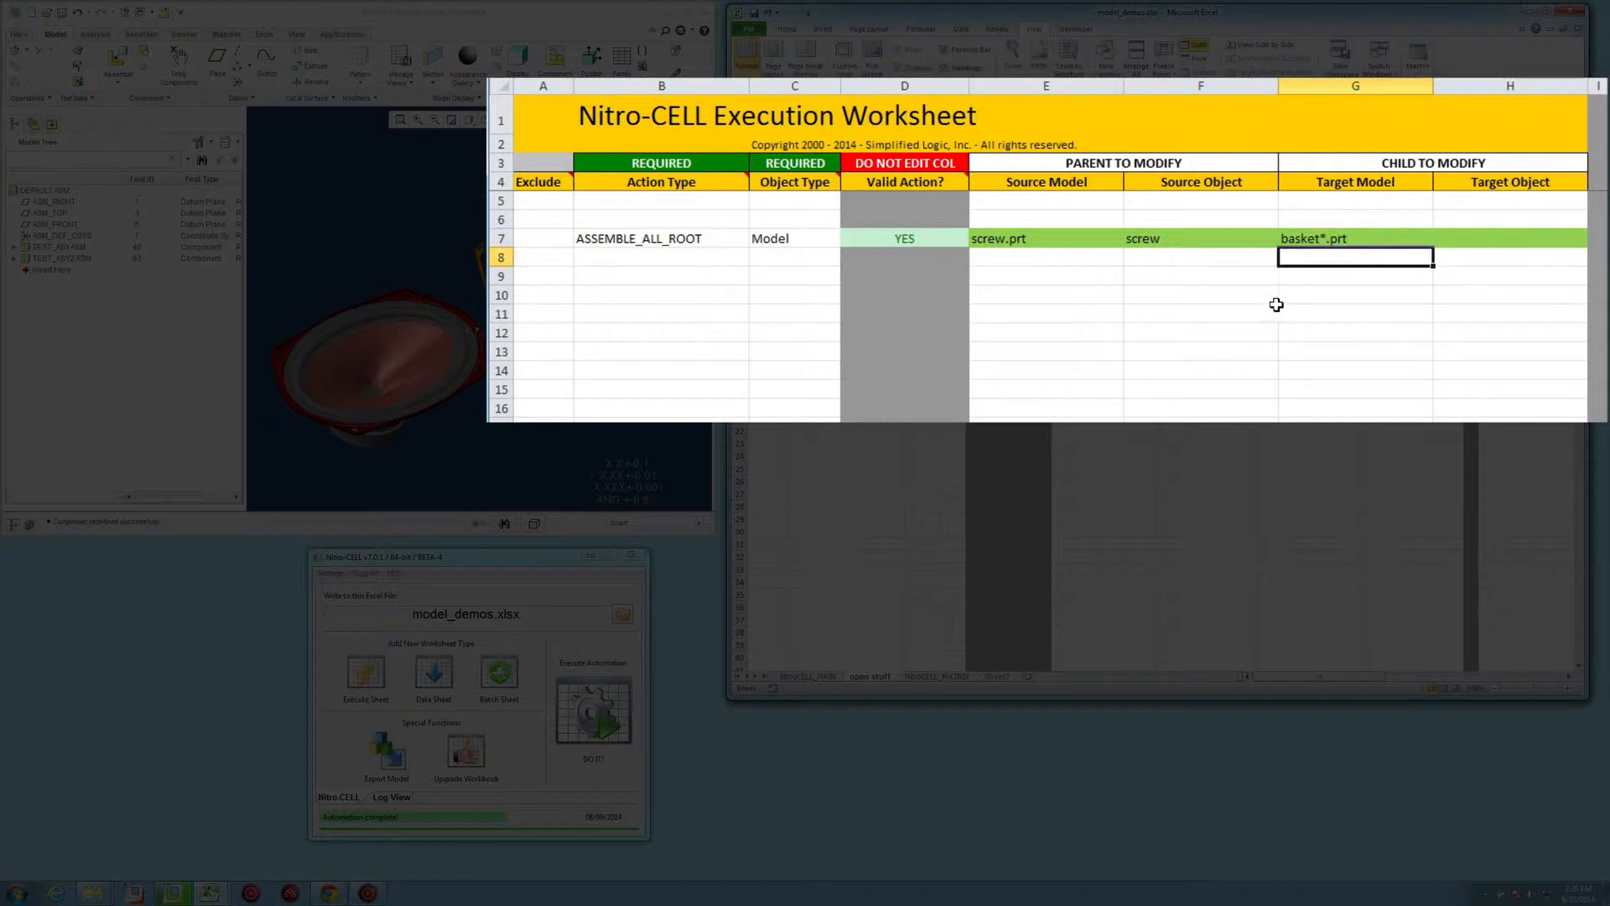
pyautogui.click(1489, 236)
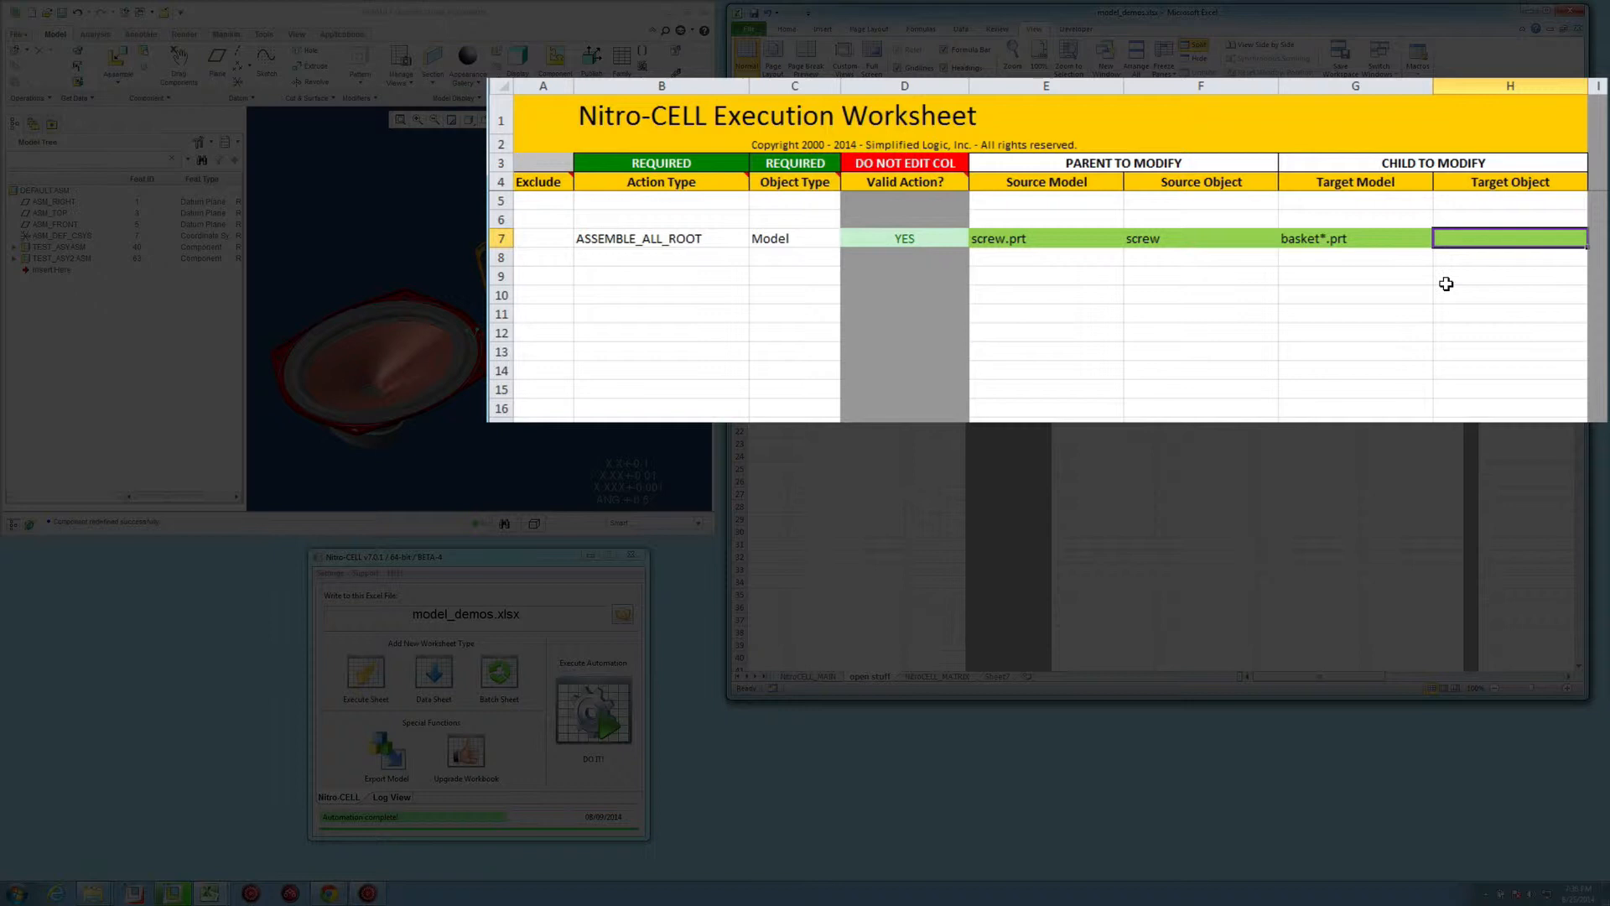
pyautogui.write('screw_1')
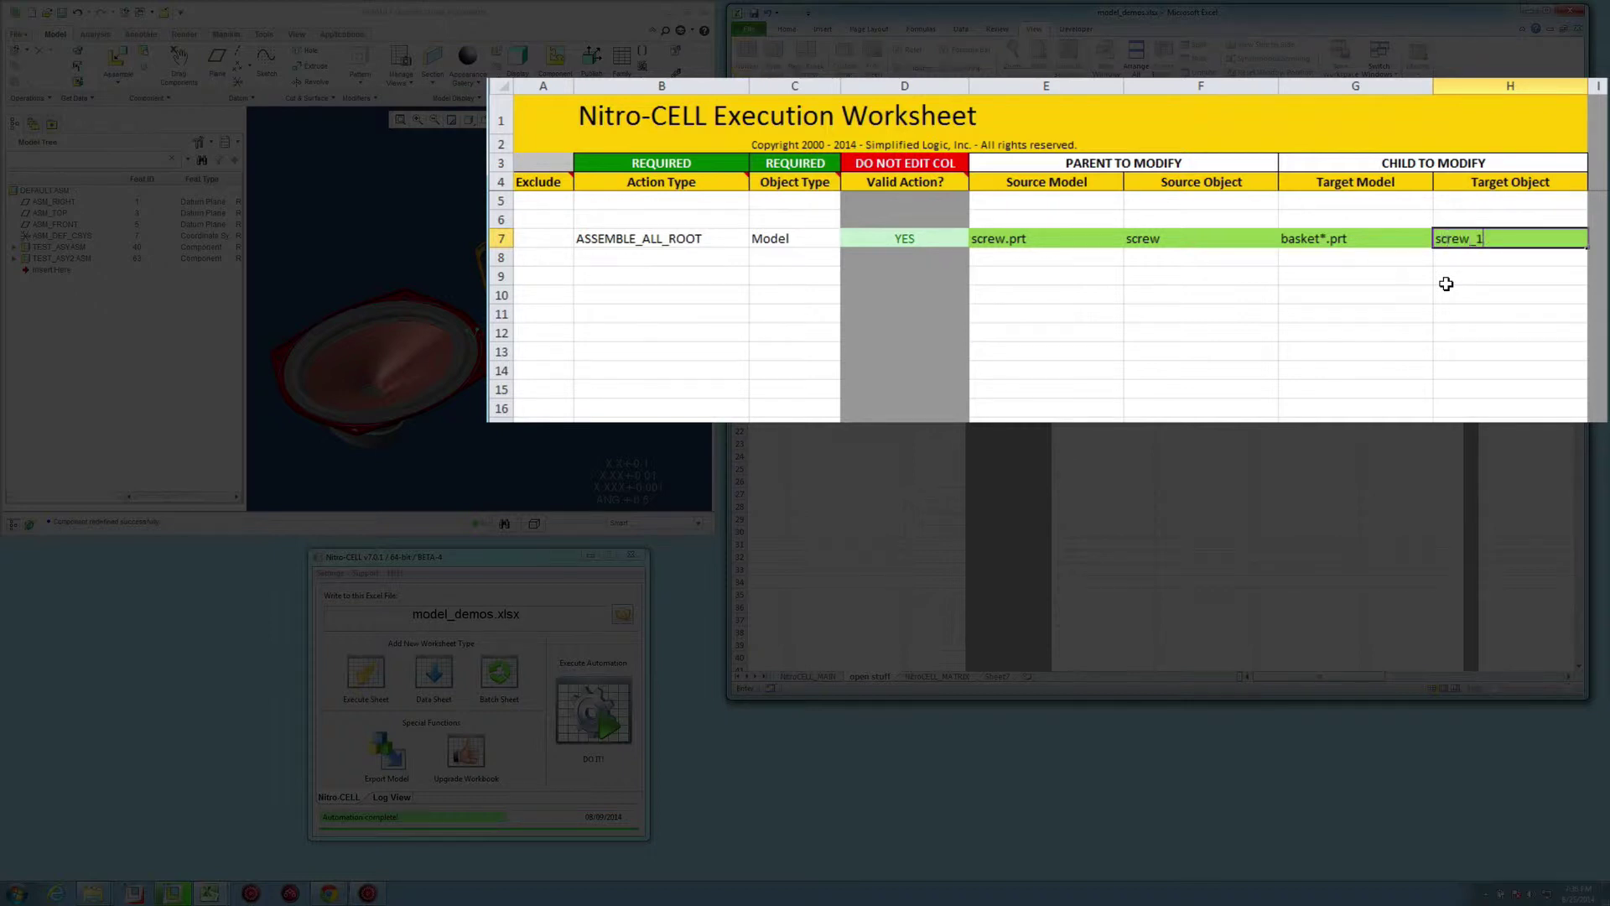
pyautogui.press('Return')
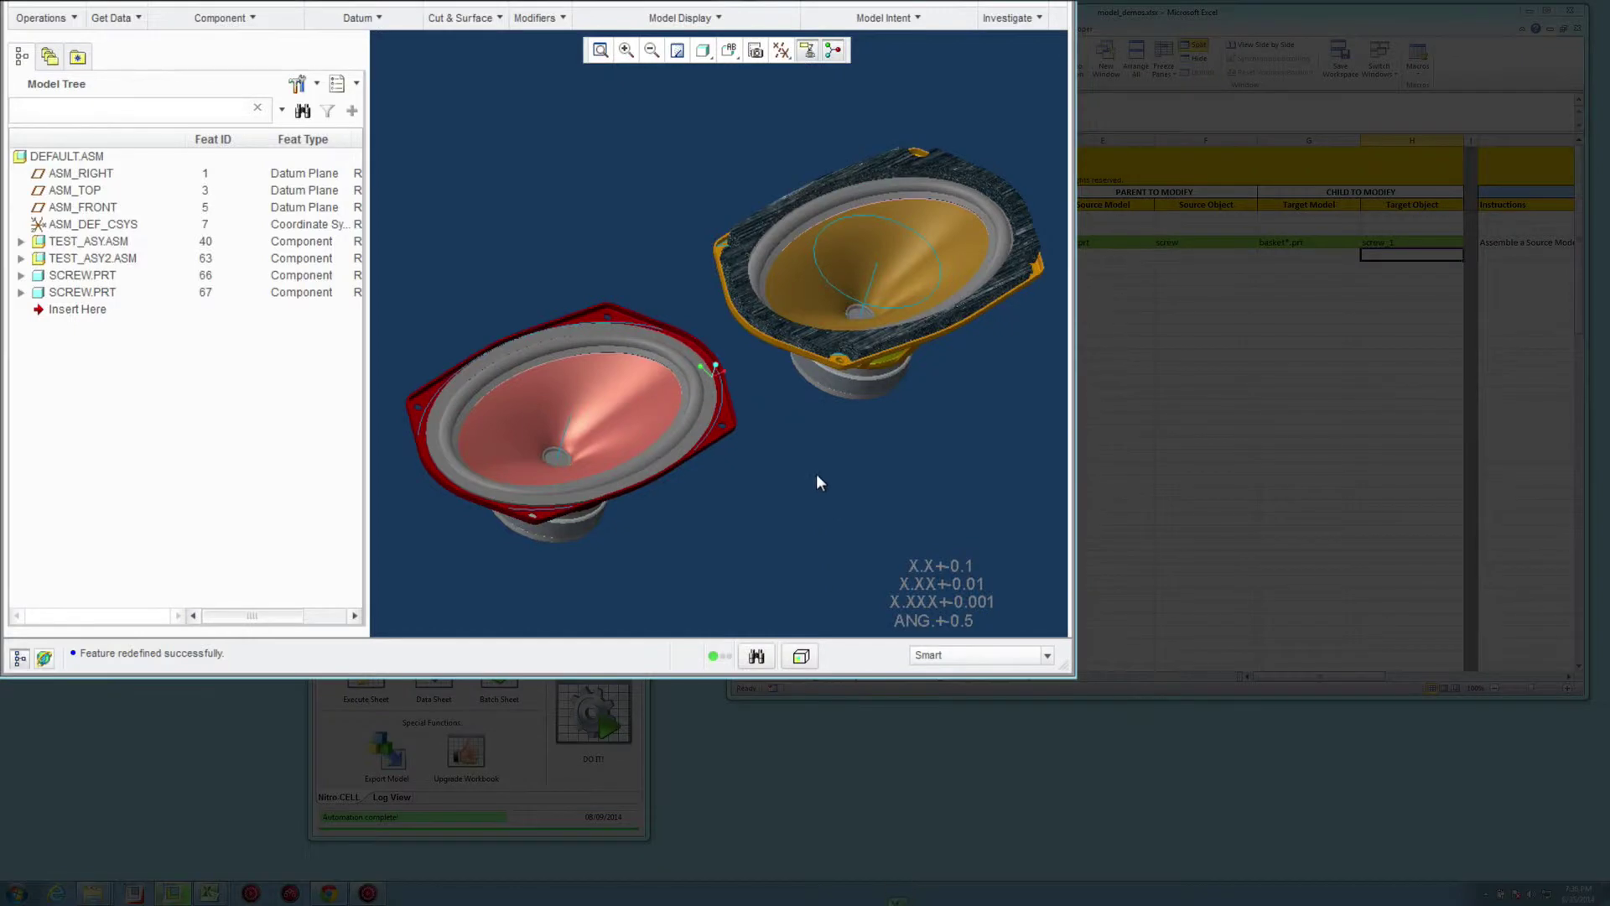
pyautogui.moveTo(816, 474); pyautogui.dragTo(818, 492, button='middle')
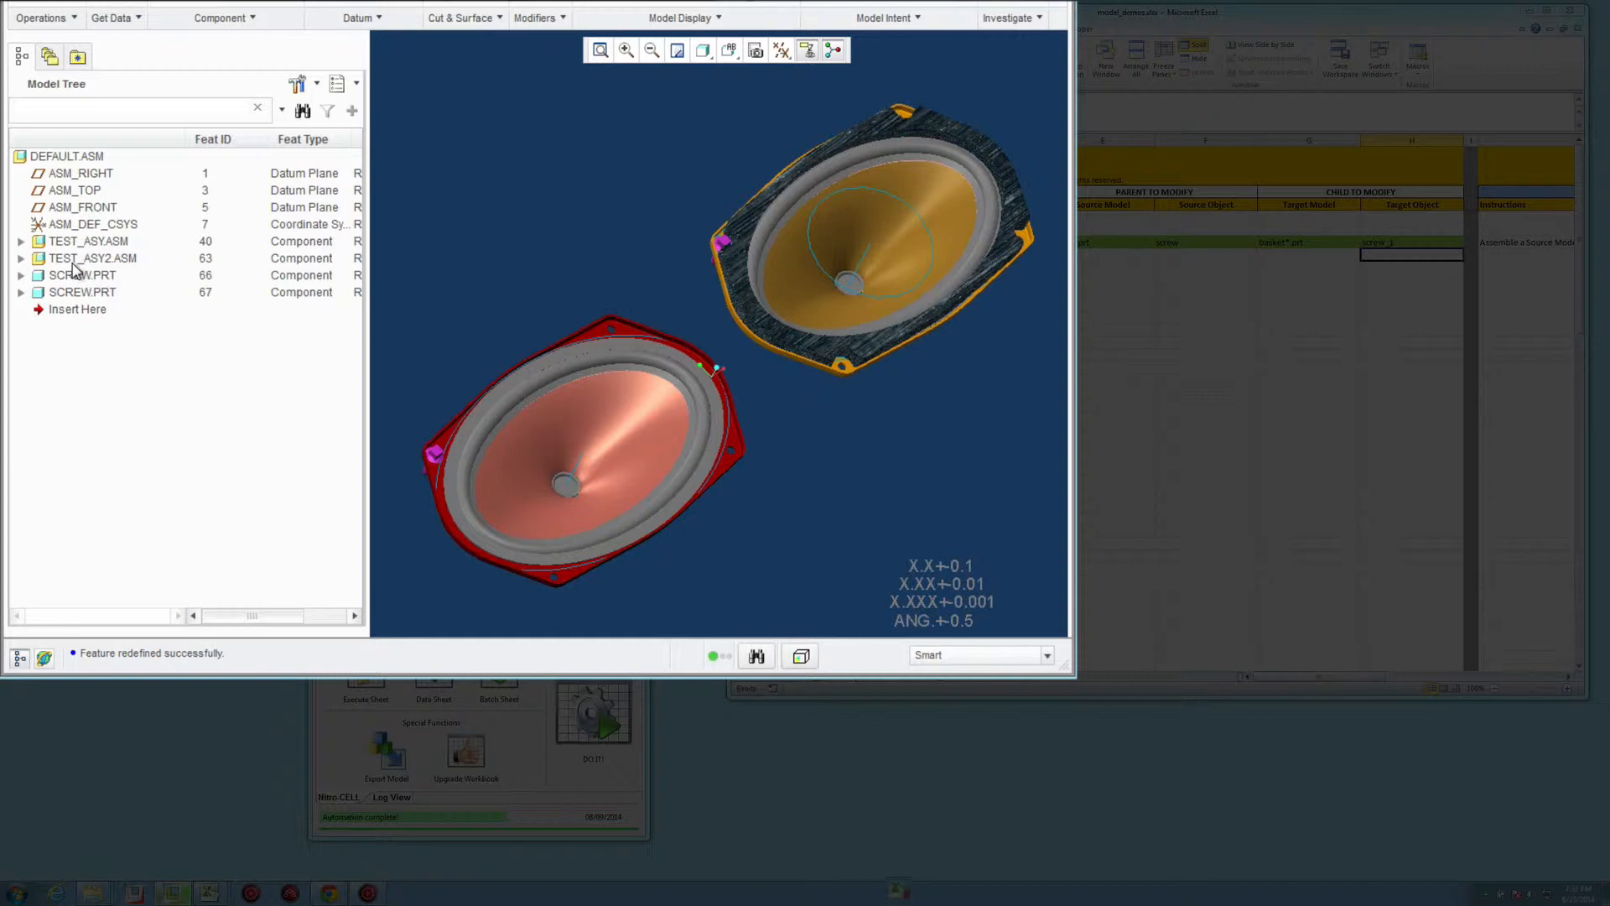
pyautogui.click(20, 259)
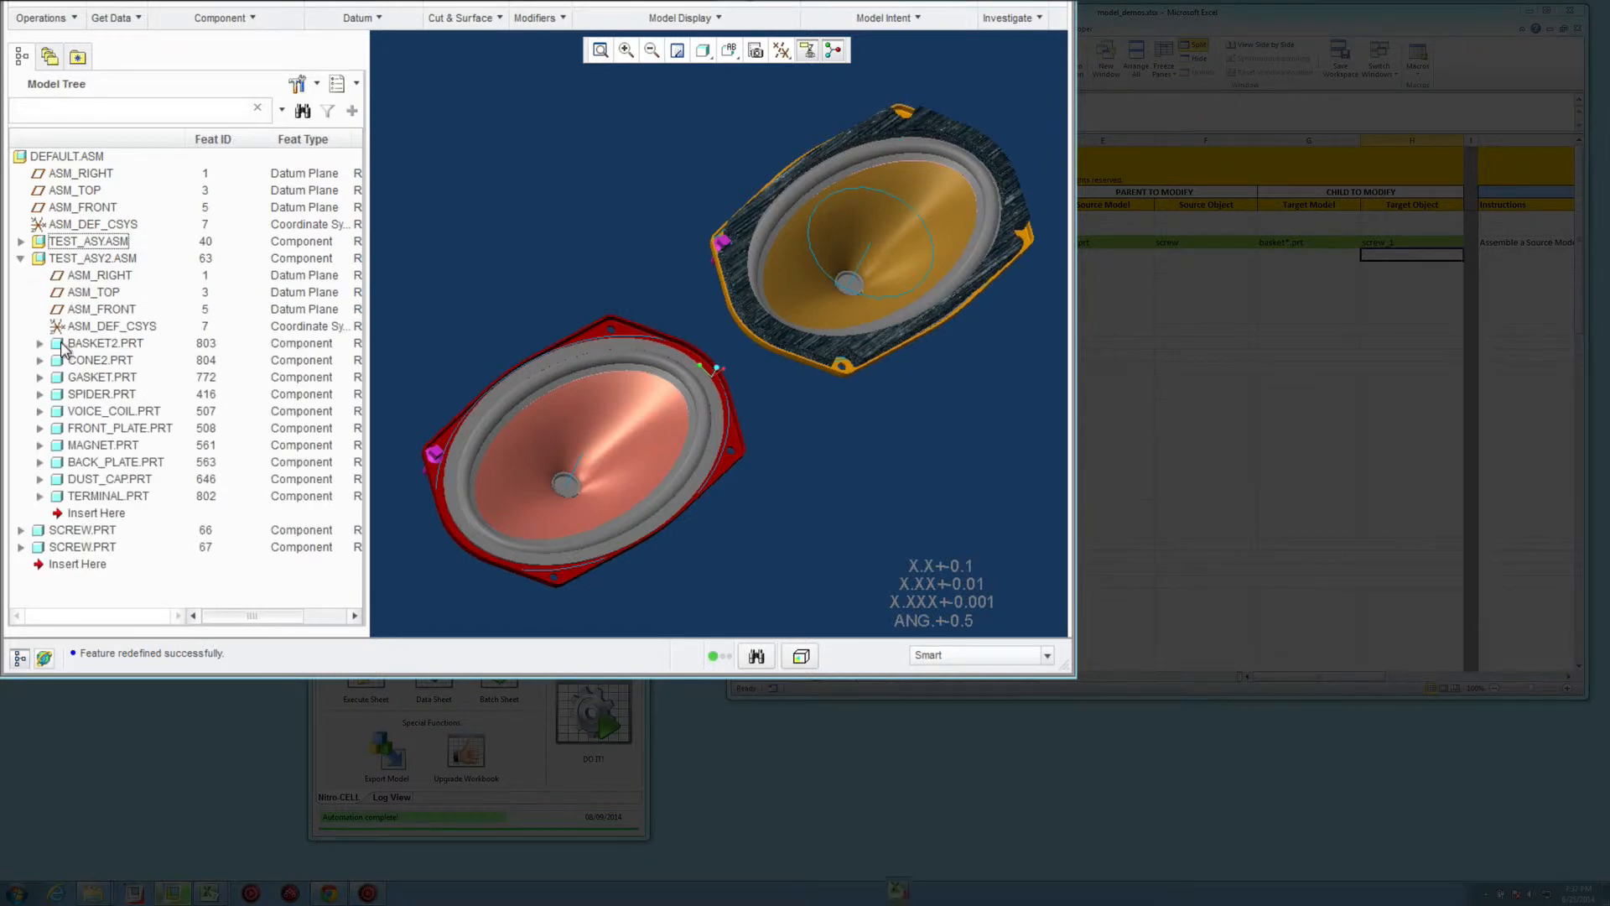
pyautogui.click(96, 344)
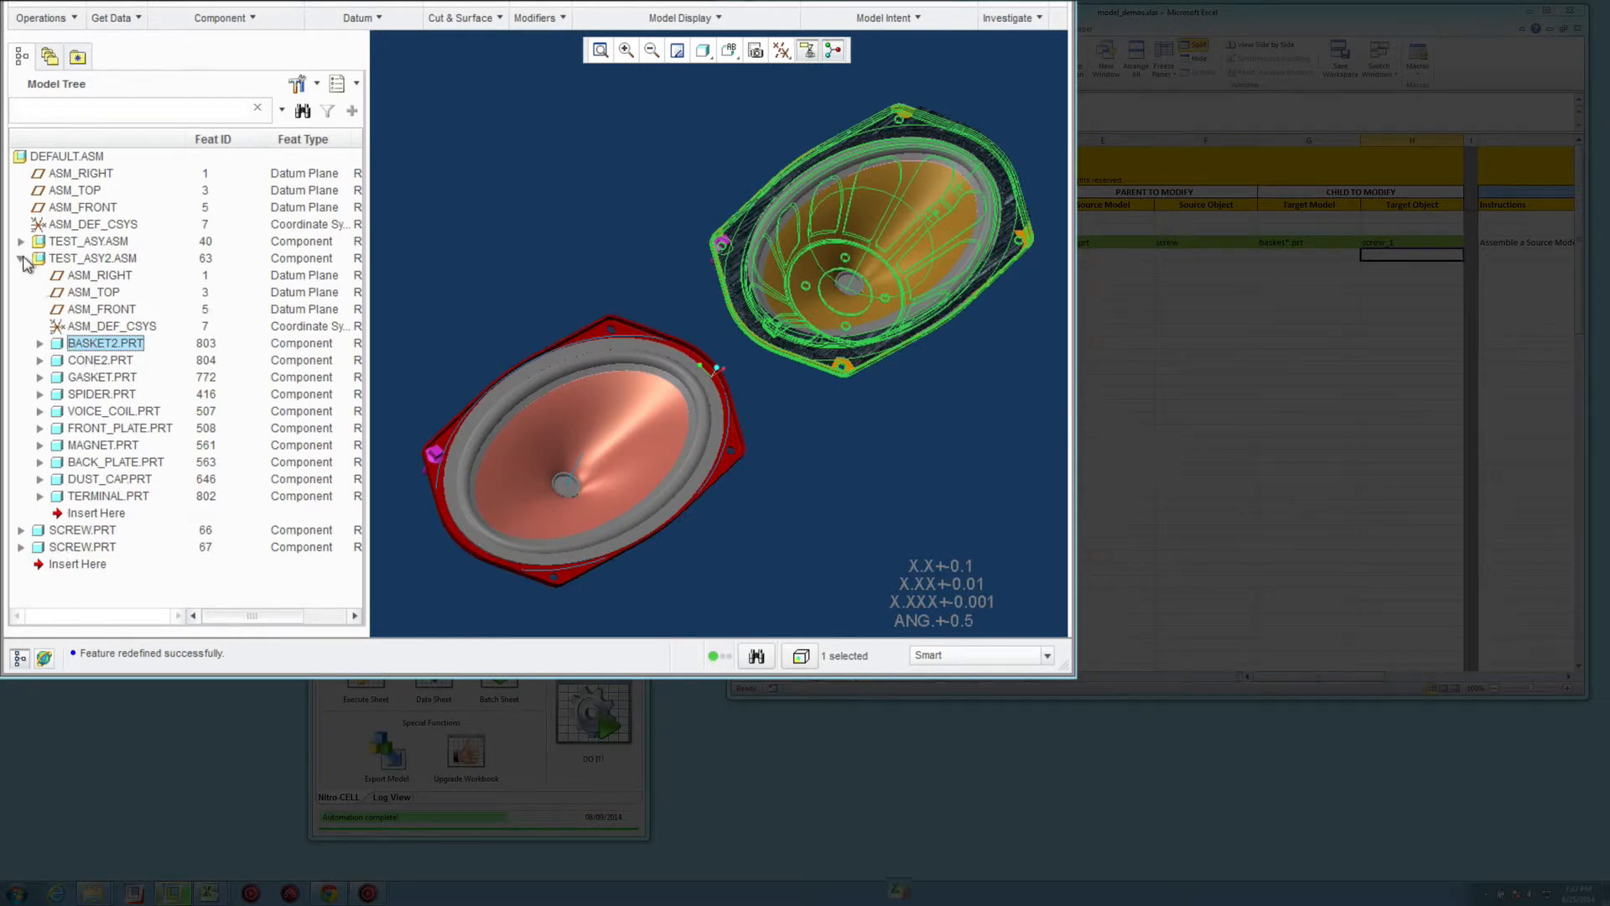
pyautogui.click(24, 259)
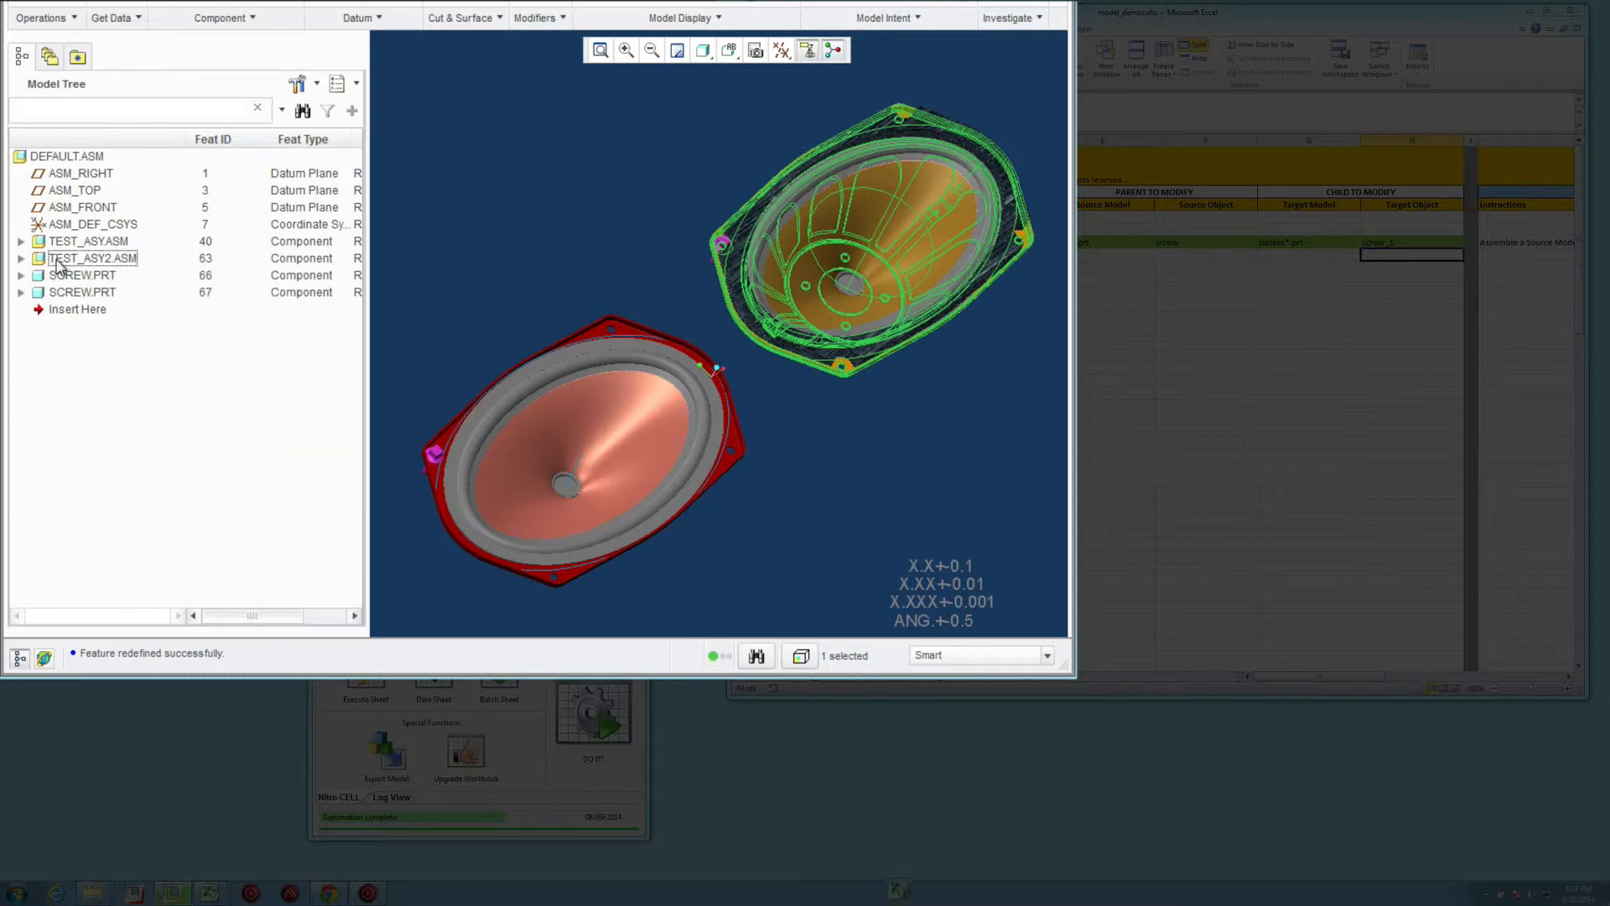
pyautogui.click(82, 274)
pyautogui.rightClick(84, 291)
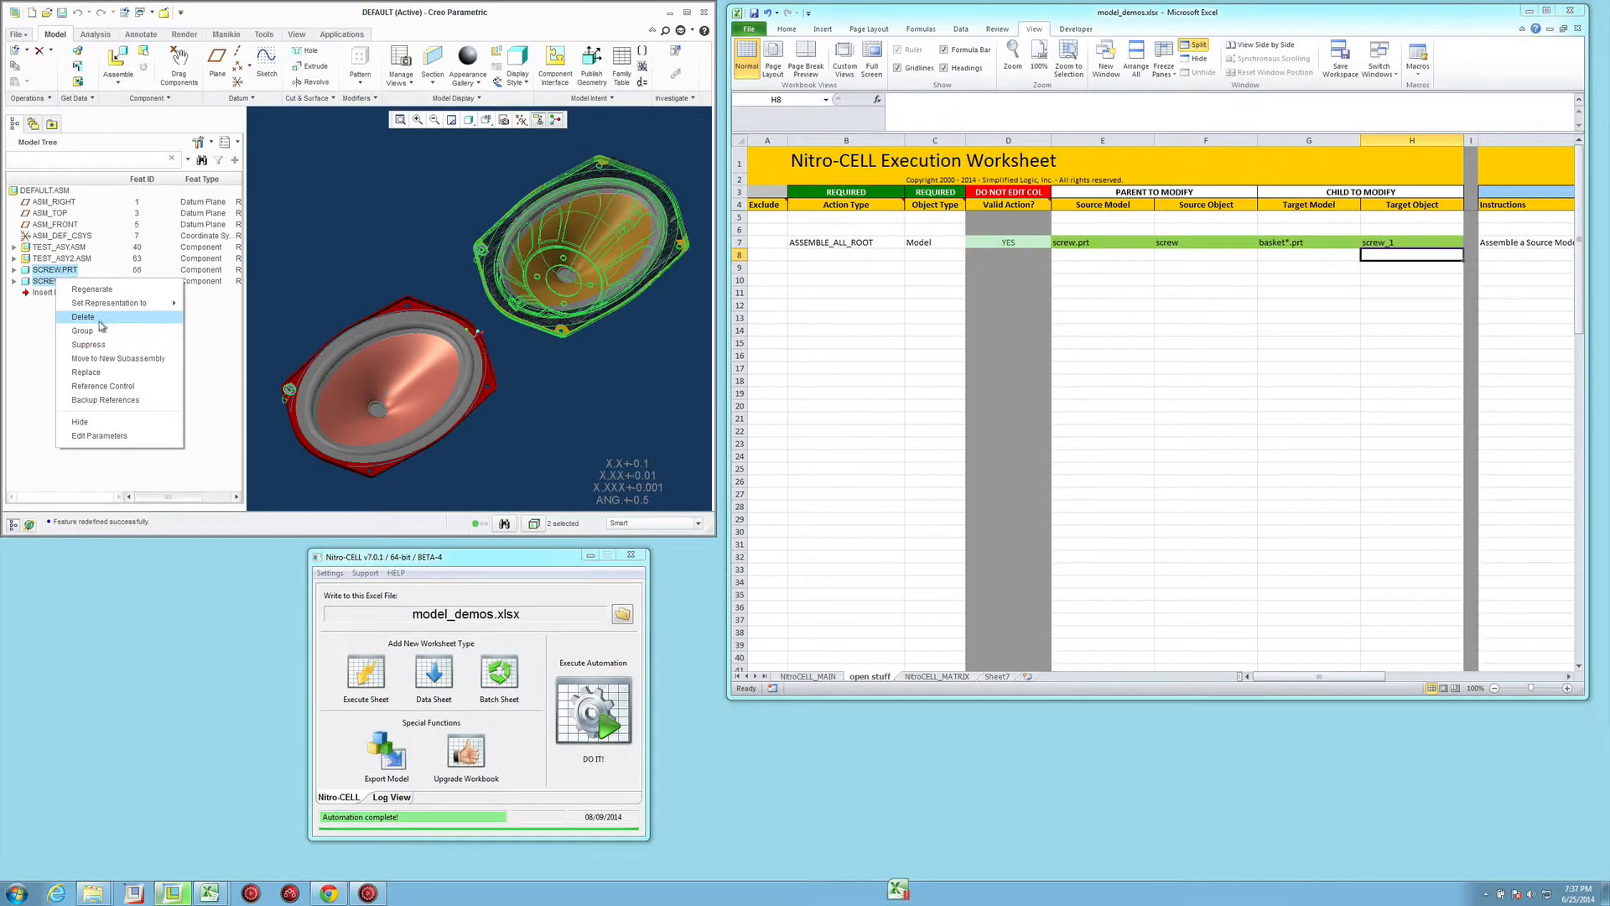
pyautogui.click(107, 327)
pyautogui.click(774, 459)
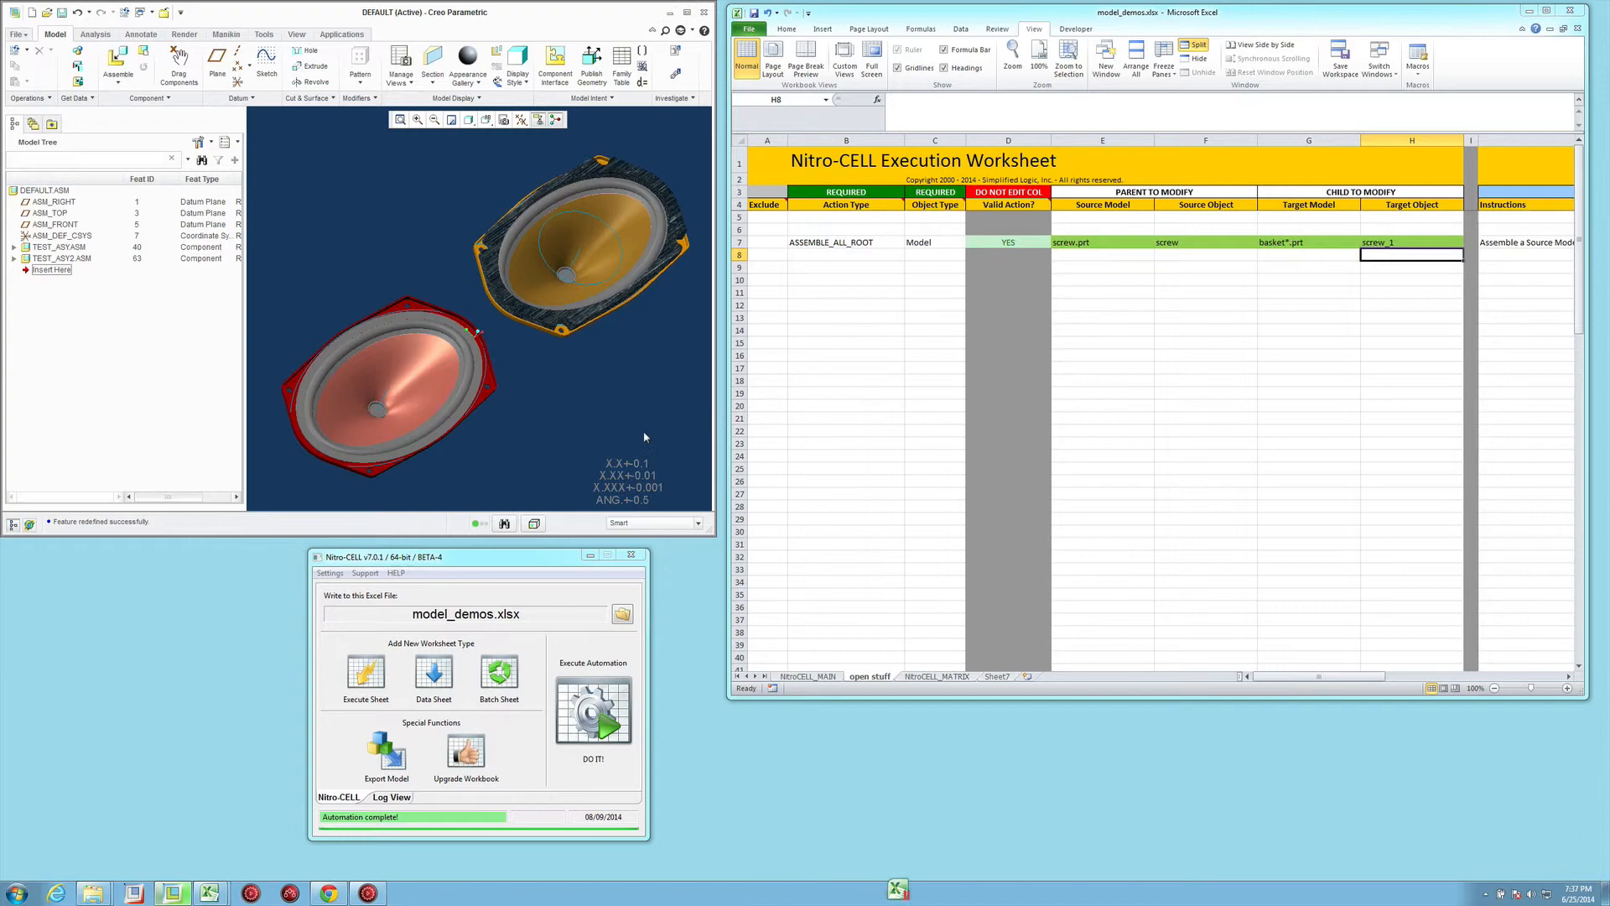
pyautogui.moveTo(663, 447); pyautogui.dragTo(622, 404, button='middle')
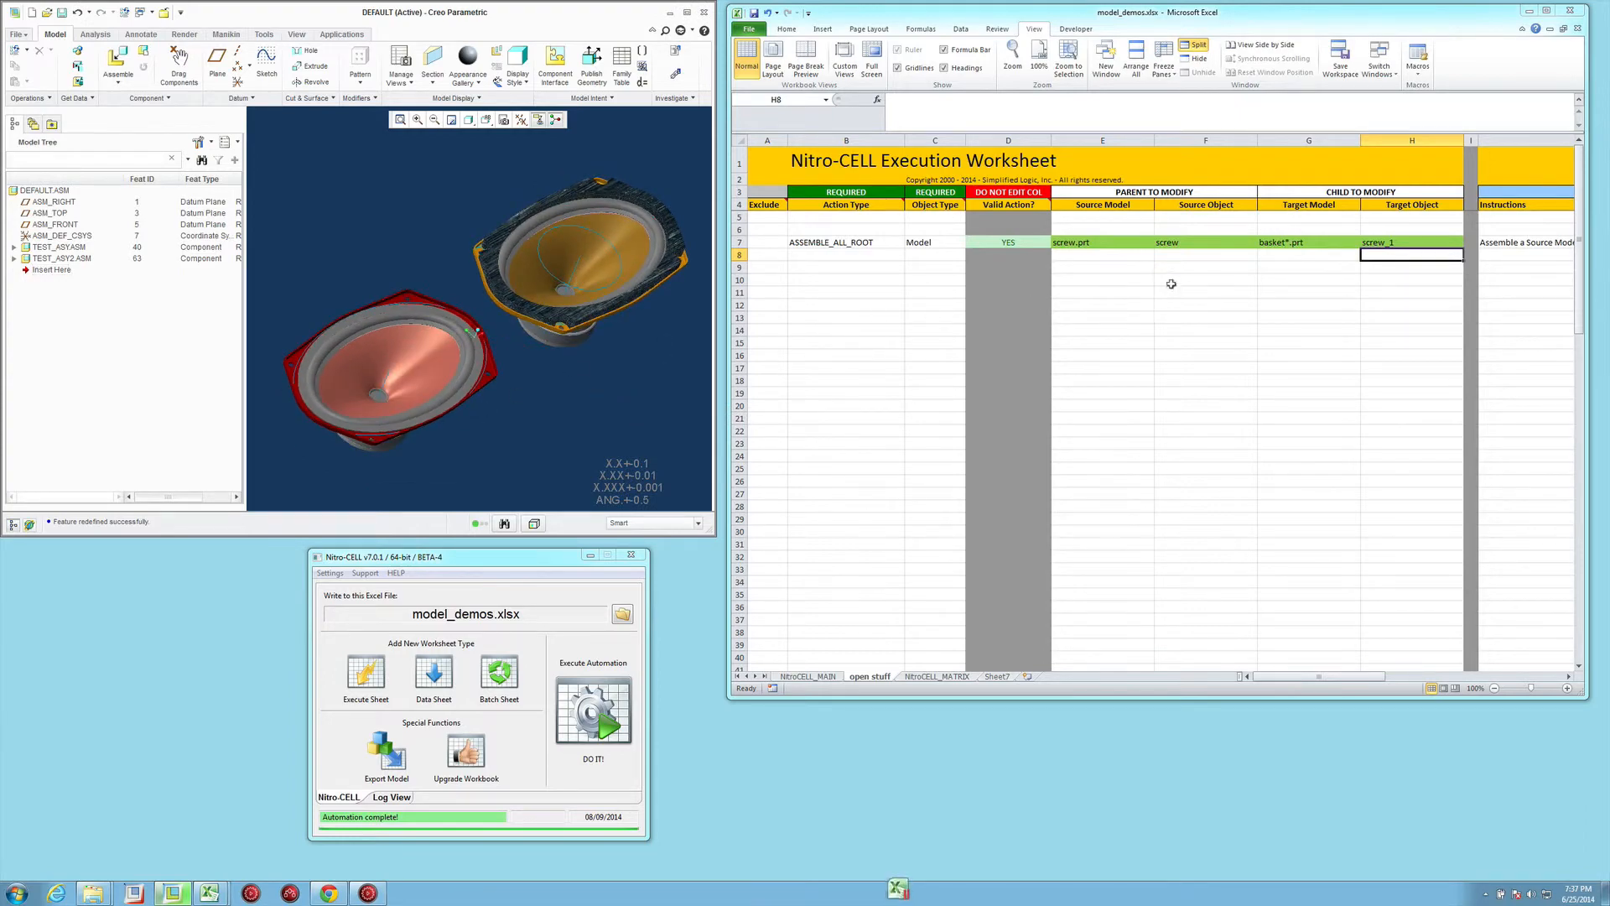
# Step: Change the target object in H7 from screw_1 to screw_*
pyautogui.click(1407, 242)
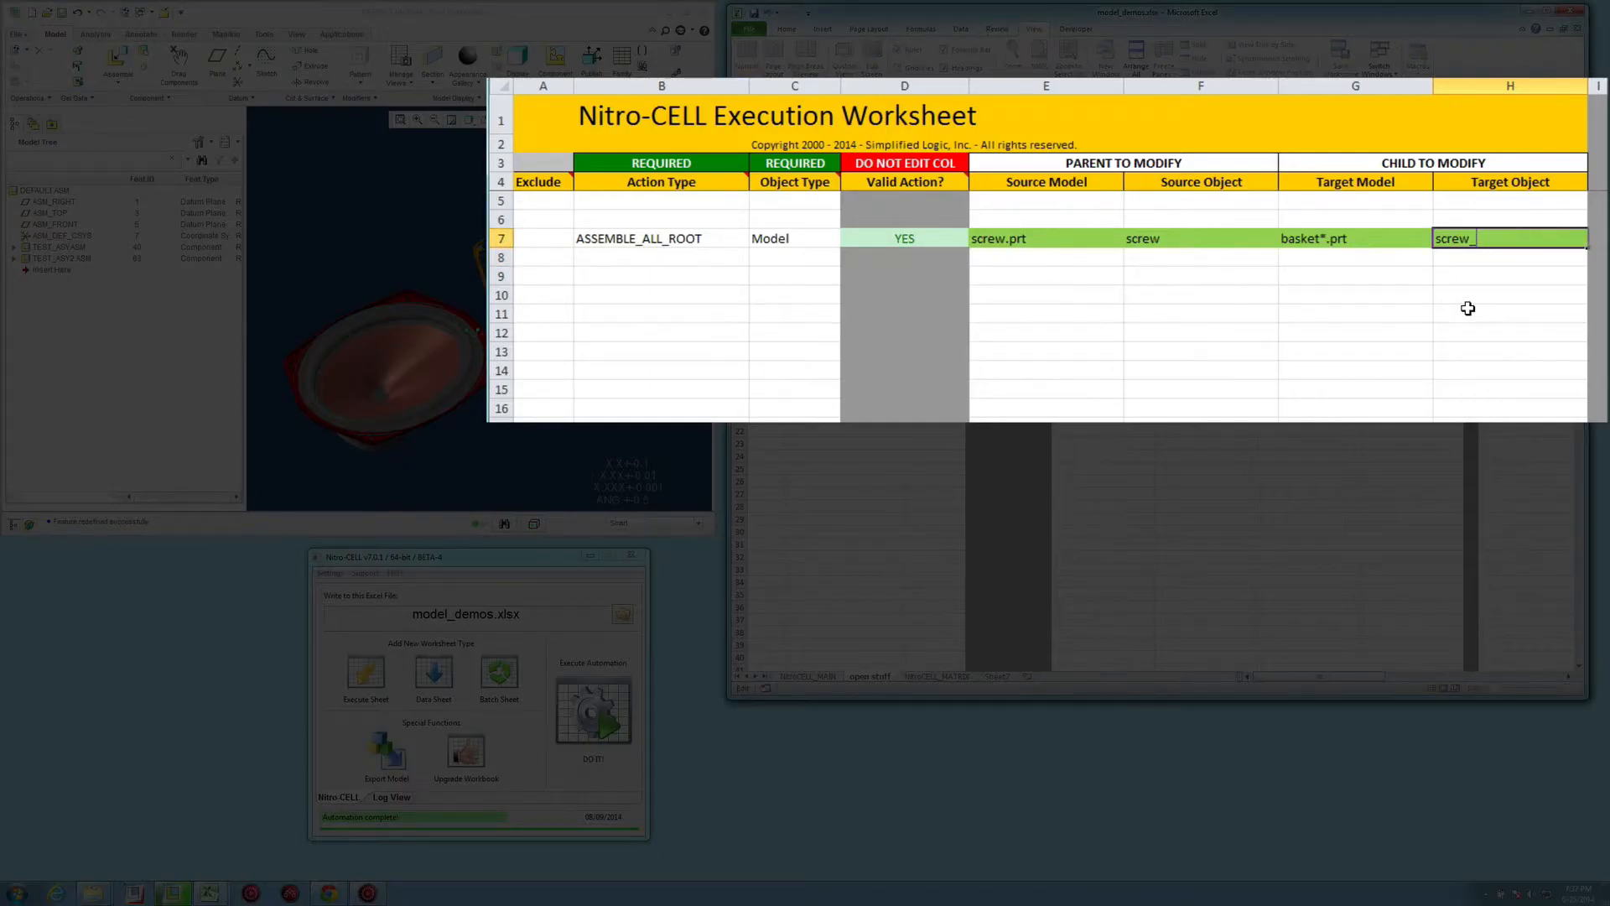
pyautogui.press('Return')
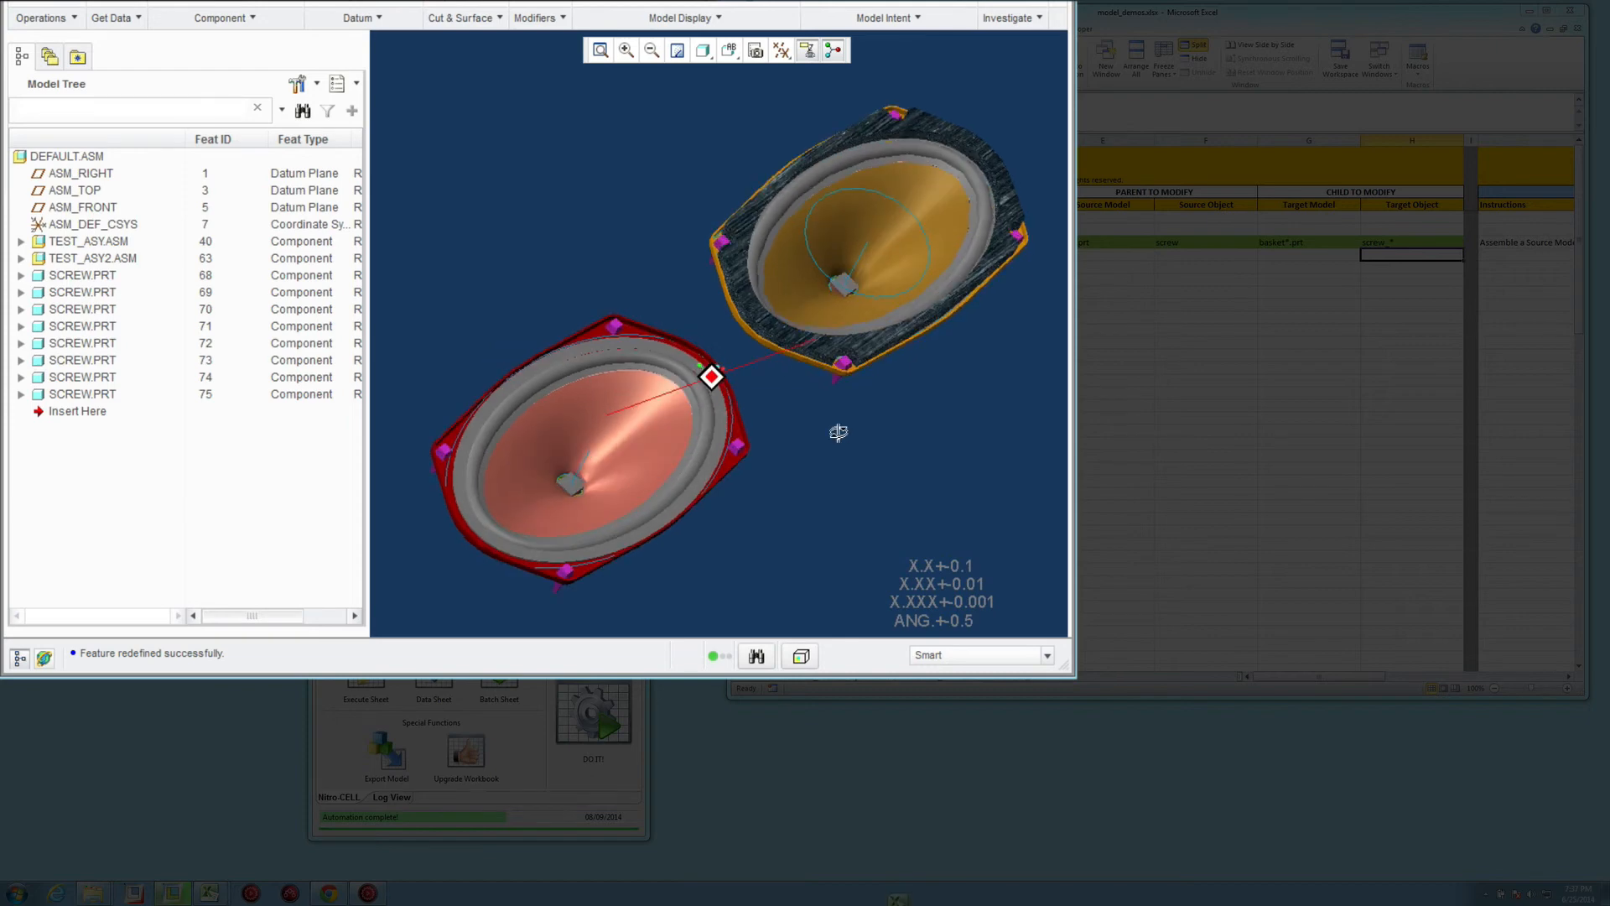
# Step: Select all eight SCREW.PRT components to highlight them on both speaker baskets
pyautogui.click(60, 278)
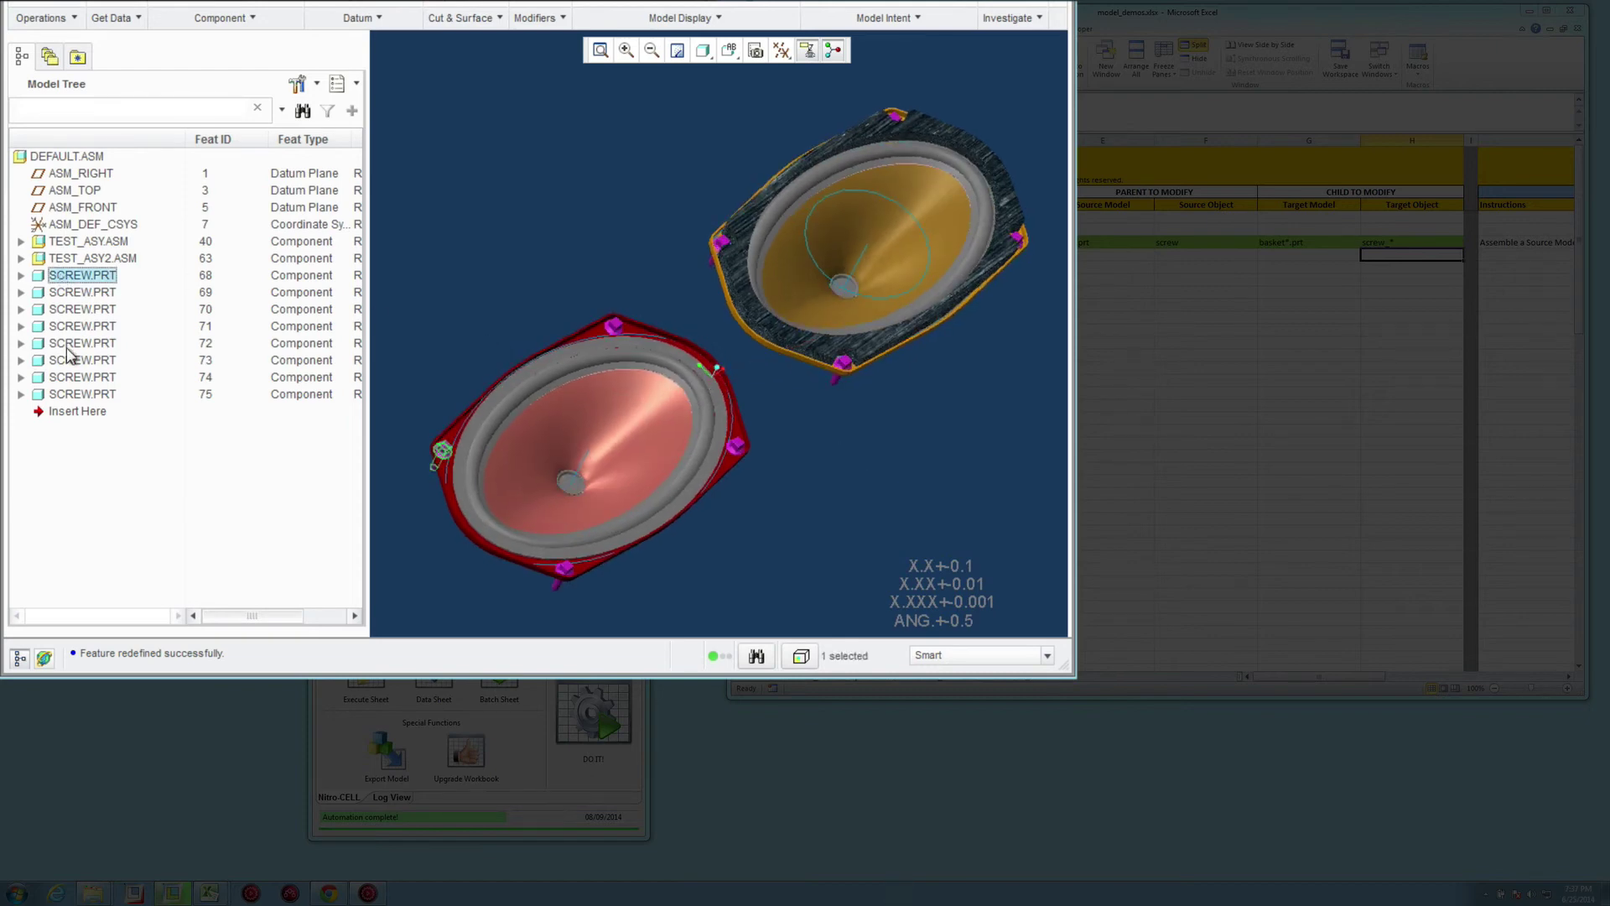
pyautogui.keyDown('shift'); pyautogui.click(76, 394); pyautogui.keyUp('shift')
pyautogui.moveTo(467, 209); pyautogui.dragTo(468, 198, button='middle')
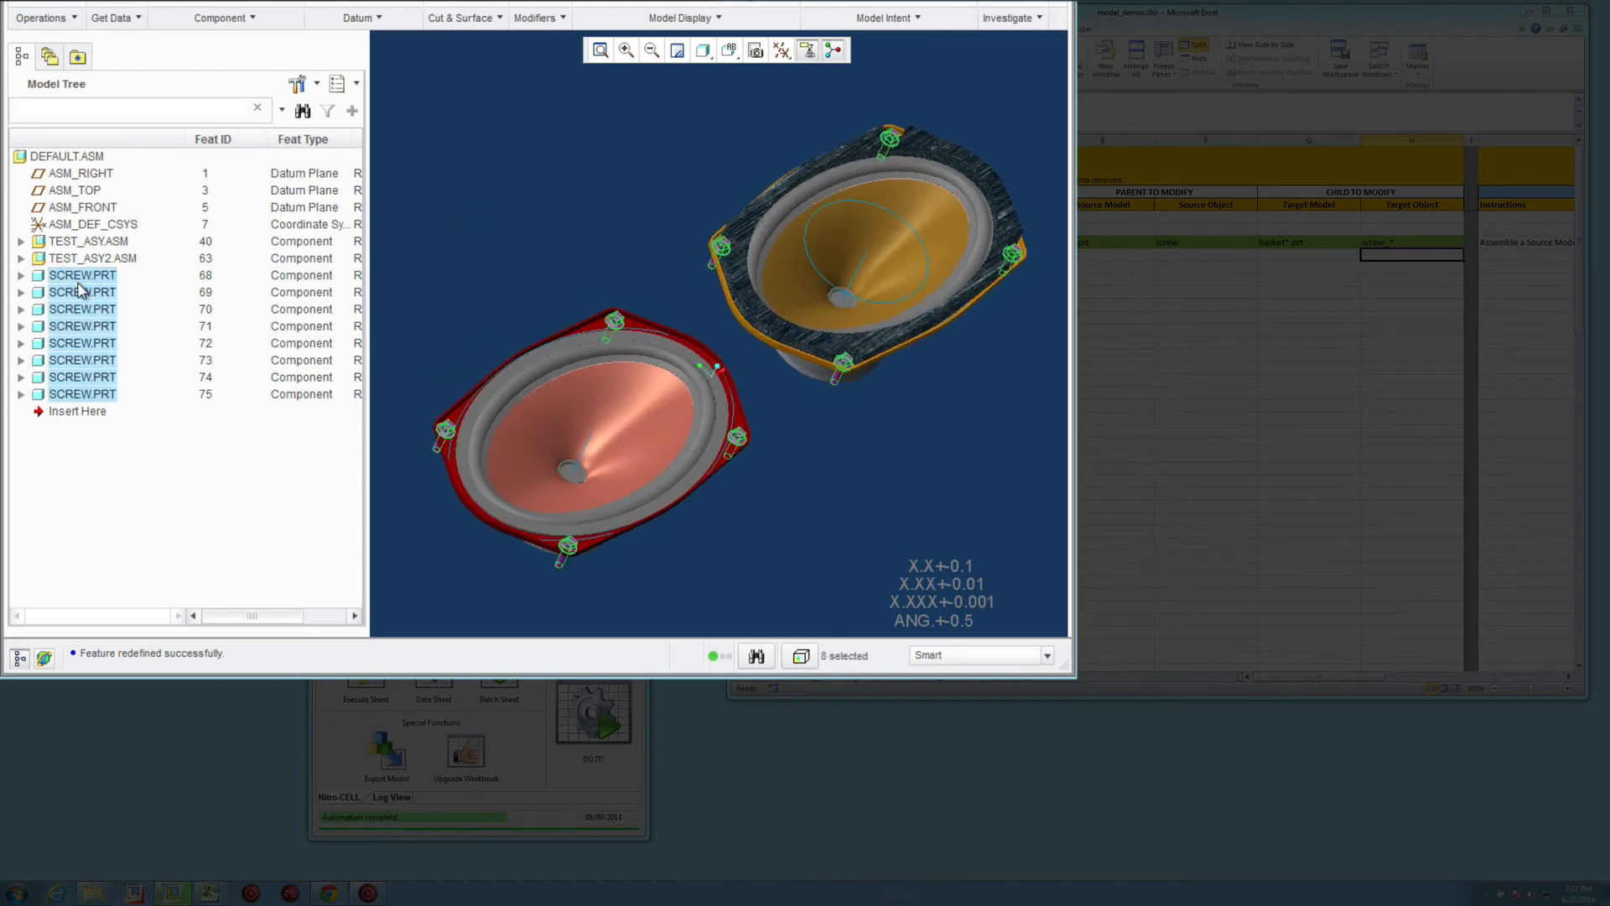